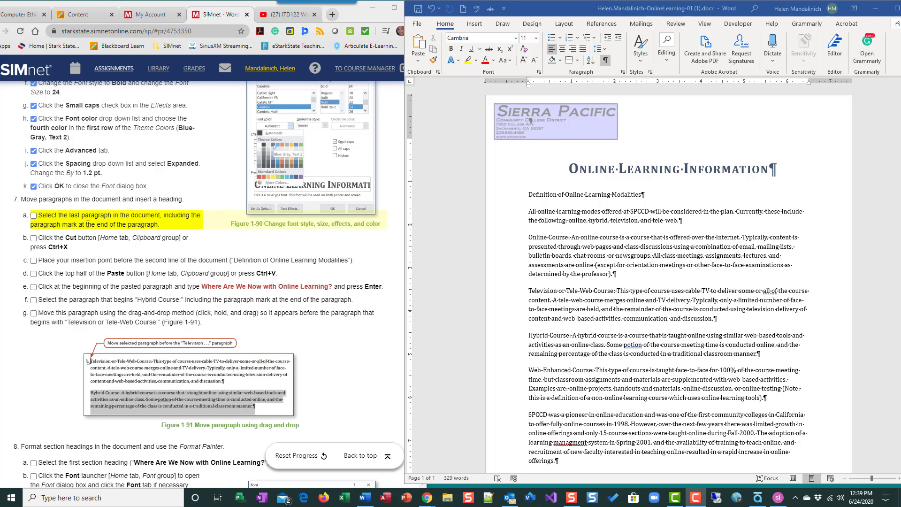
Select the last paragraph, 'SPCCD was a pioneer in online education…', with its paragraph mark.
scroll(734, 367, down, 1)
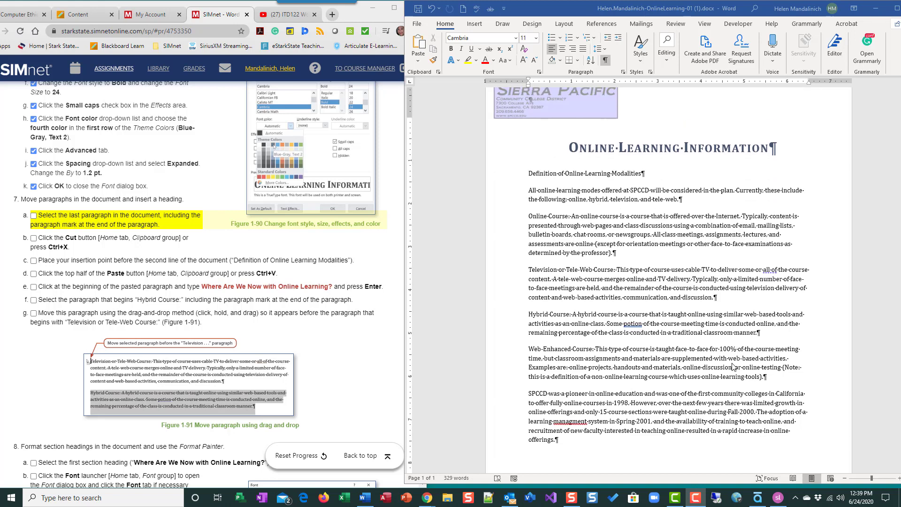
scroll(734, 367, up, 1)
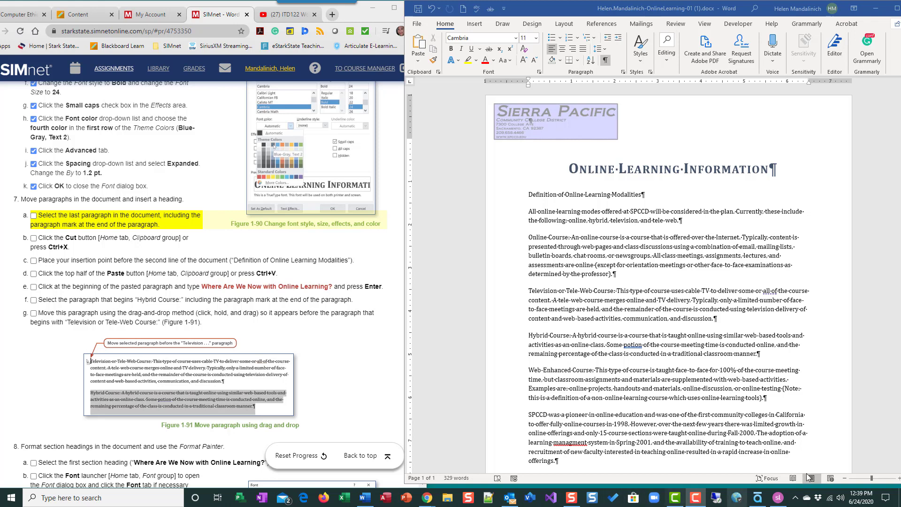
scroll(674, 435, down, 2)
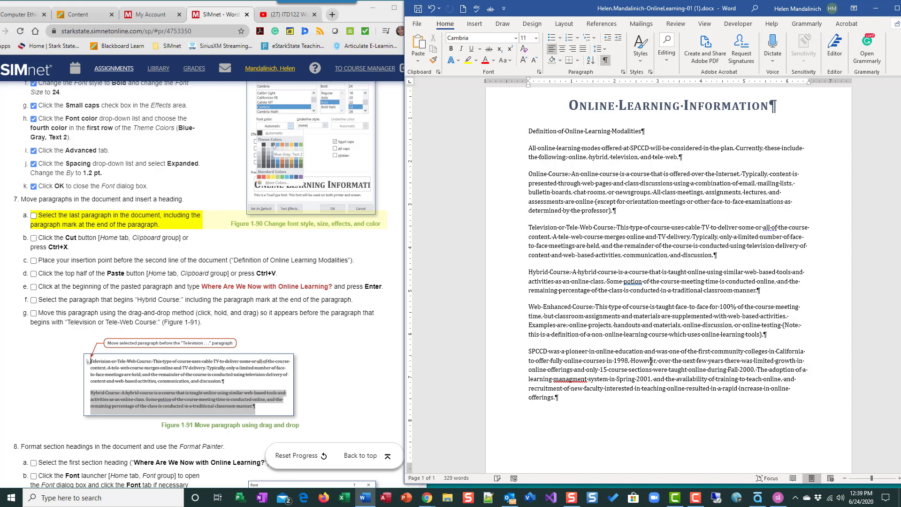
triple_click(644, 380)
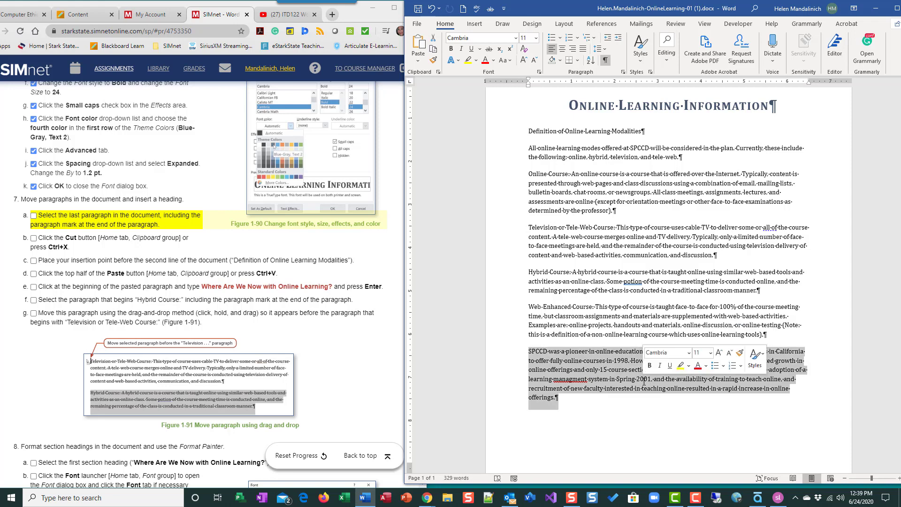
double_click(644, 379)
double_click(647, 378)
triple_click(647, 378)
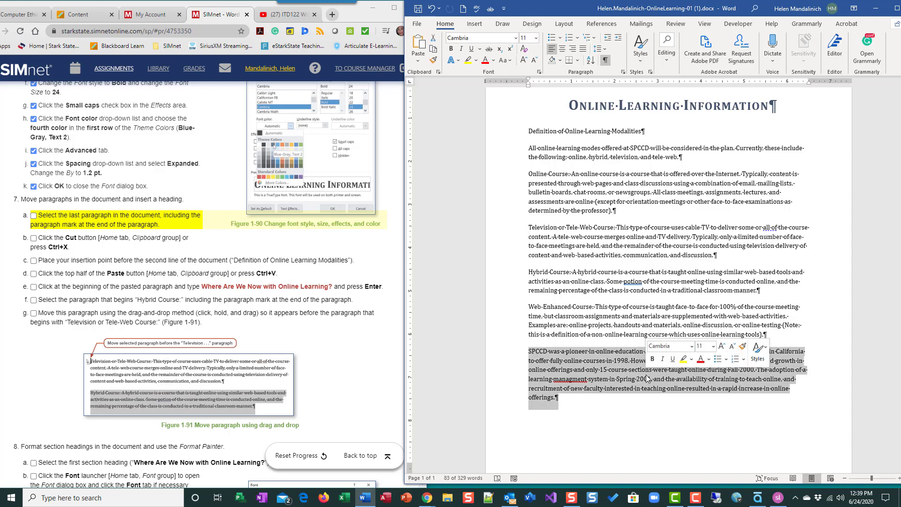
click(680, 419)
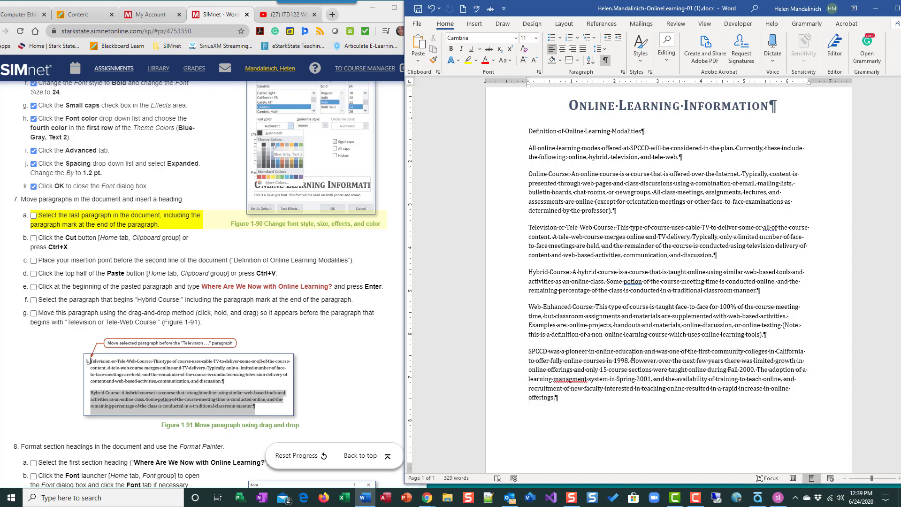
double_click(516, 369)
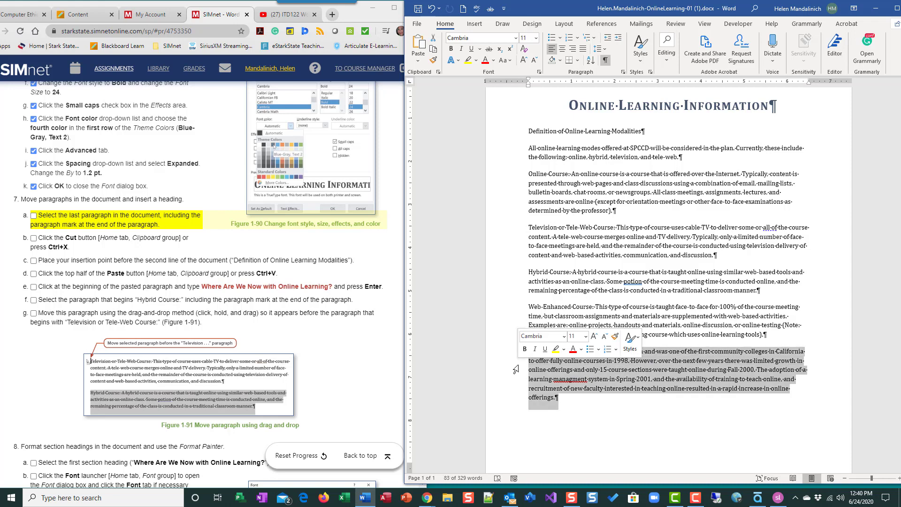
Tick the selection step in SIMnet, then cut the SPCCD paragraph with Ctrl+X.
click(33, 216)
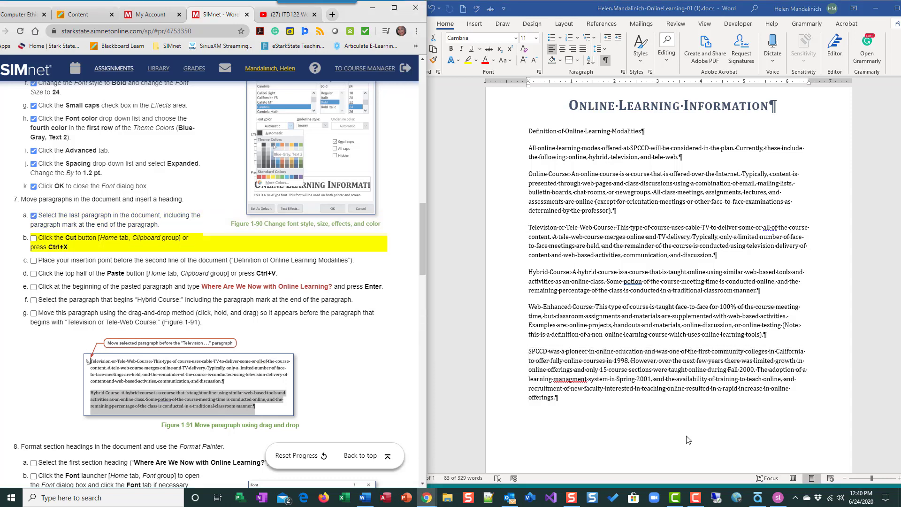
click(662, 396)
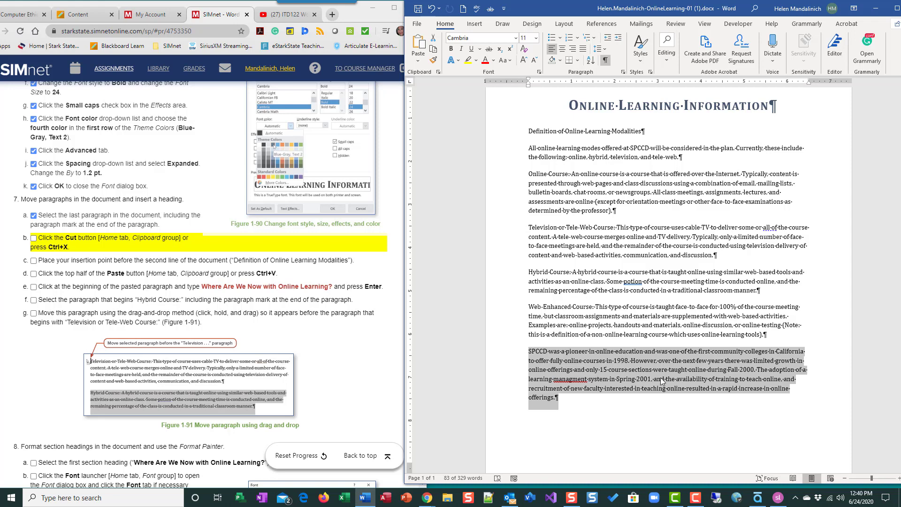
key(ctrl+x)
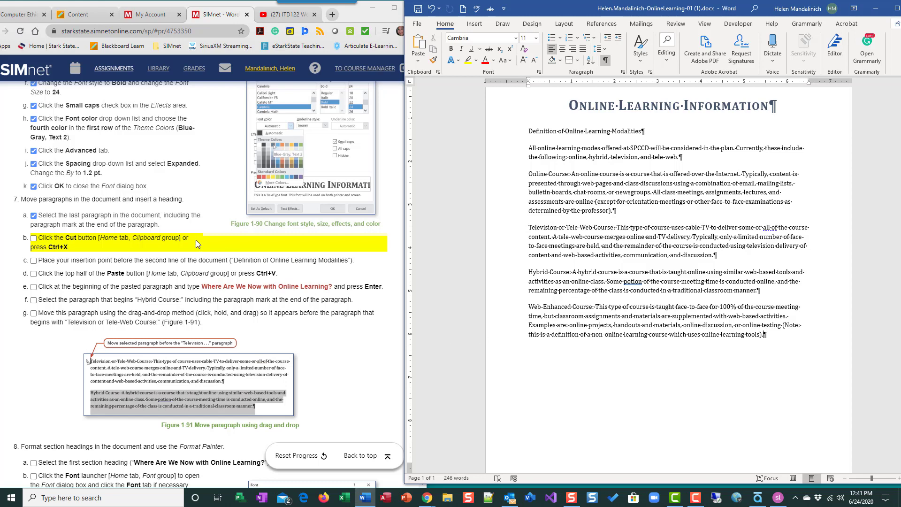
Paste the SPCCD paragraph before 'Definition of Online Learning Modalities', ticking the SIMnet steps.
click(34, 238)
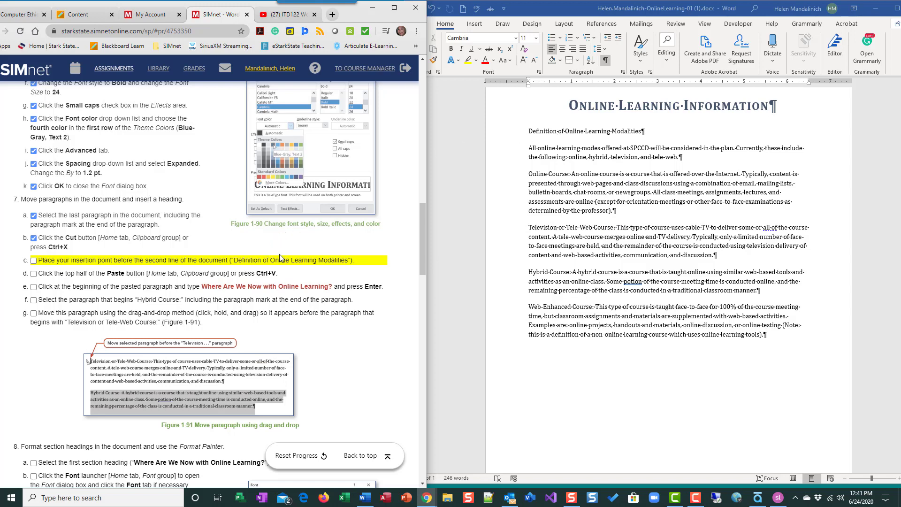
click(529, 132)
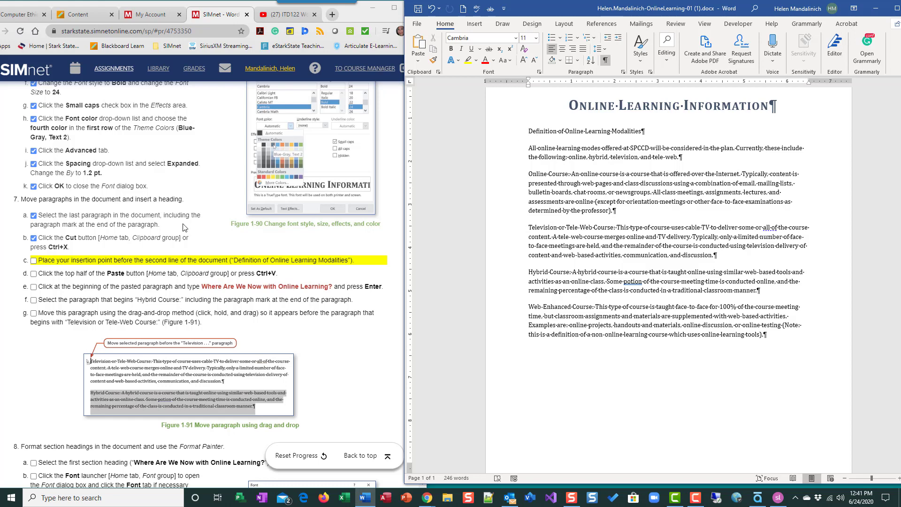
click(33, 261)
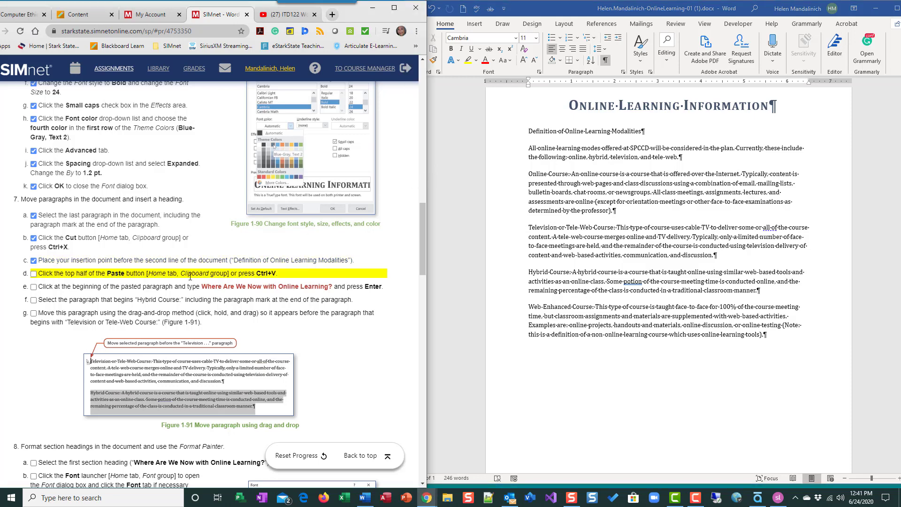
click(450, 86)
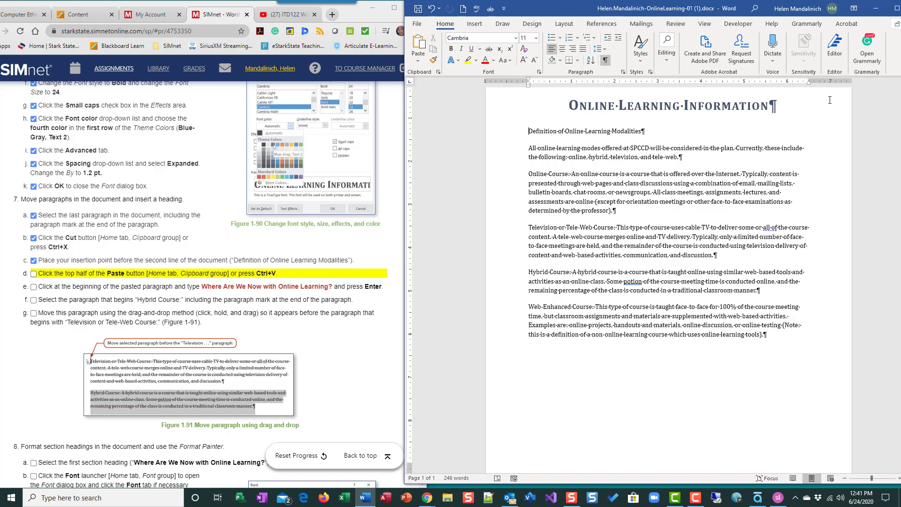
key(ctrl+v)
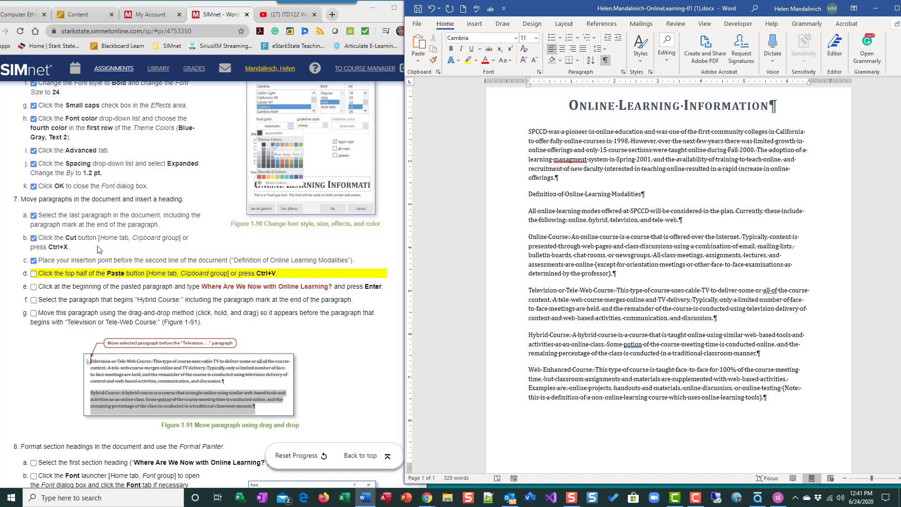
Insert the line 'Where Are We Now with Online Learning?' above the SPCCD paragraph.
click(33, 274)
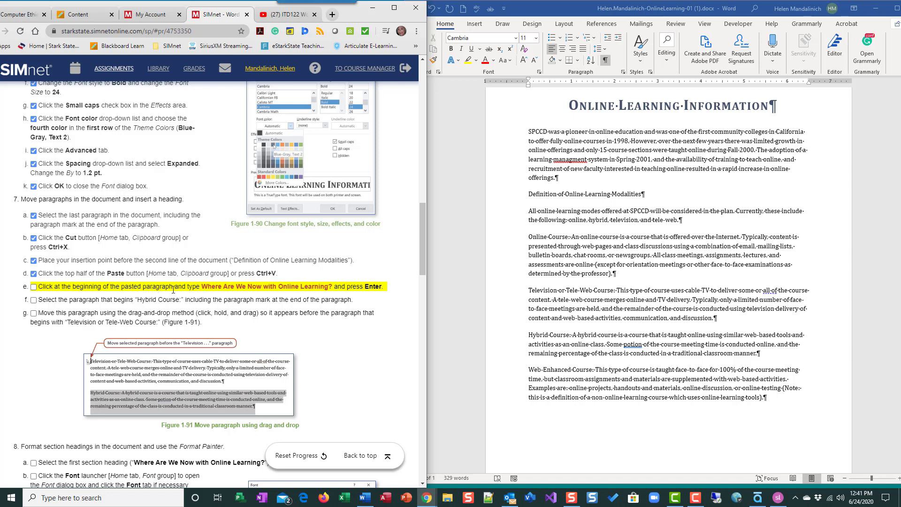
click(531, 132)
click(531, 133)
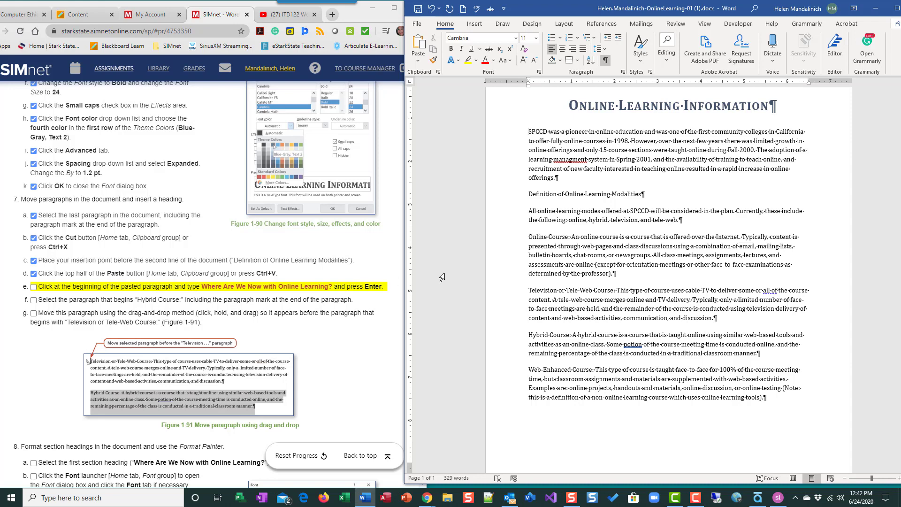
text(Where )
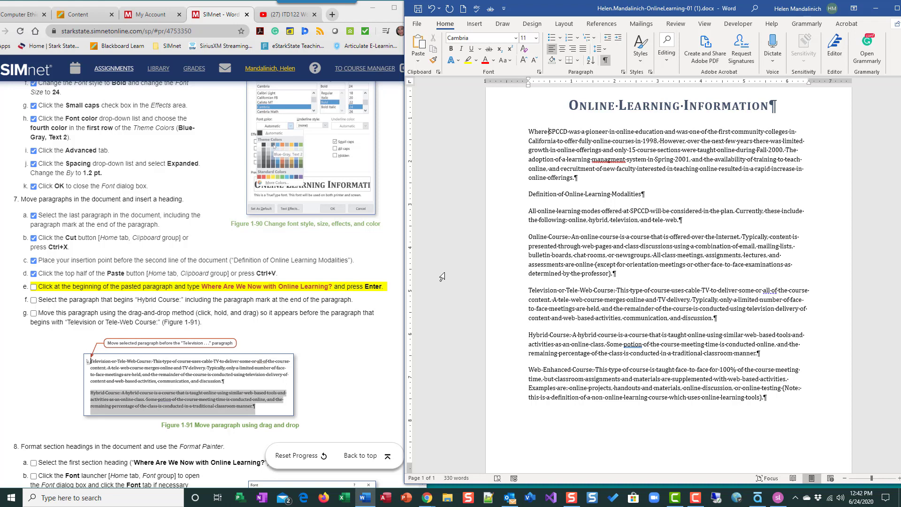
text(Are W)
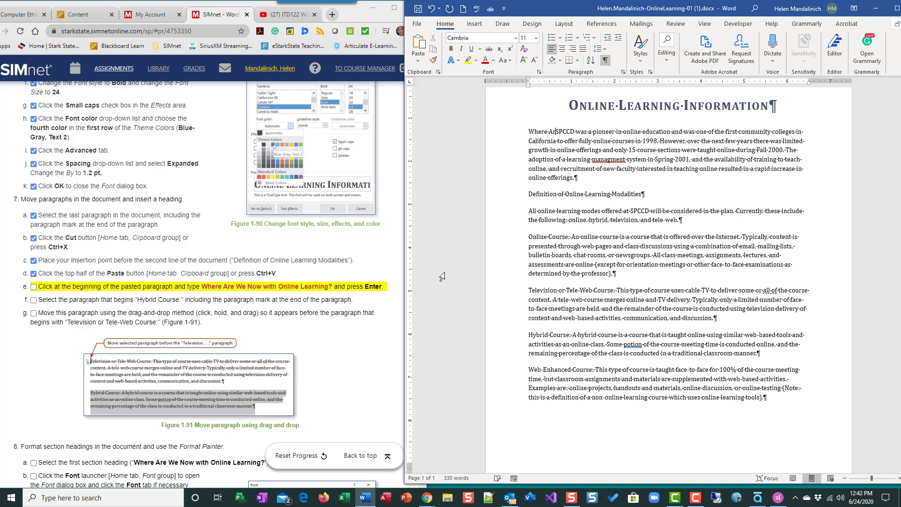
text(e Now)
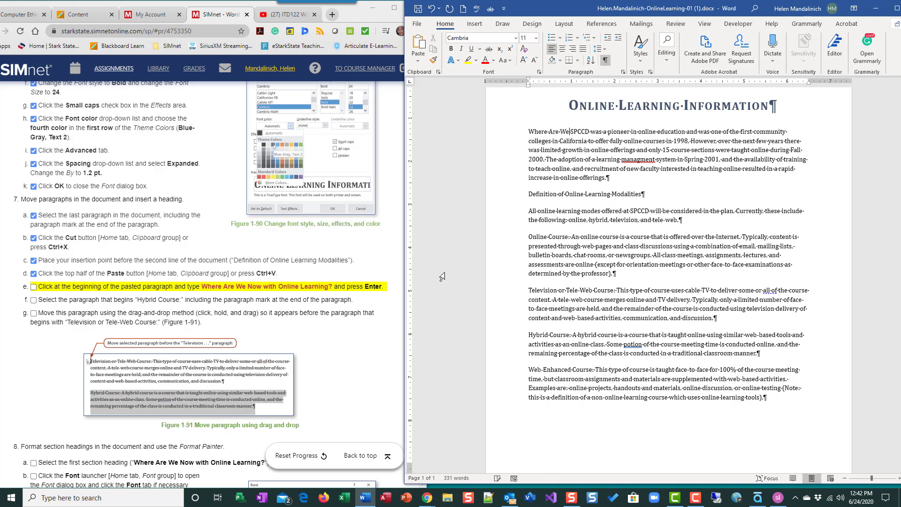
text( With On)
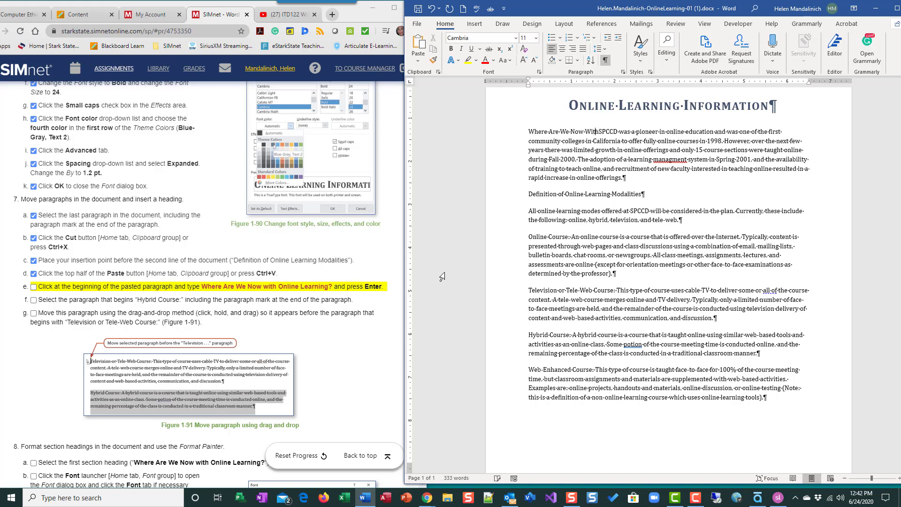
key(BackSpace)
key(BackSpace)
key(BackSpace)
key(BackSpace)
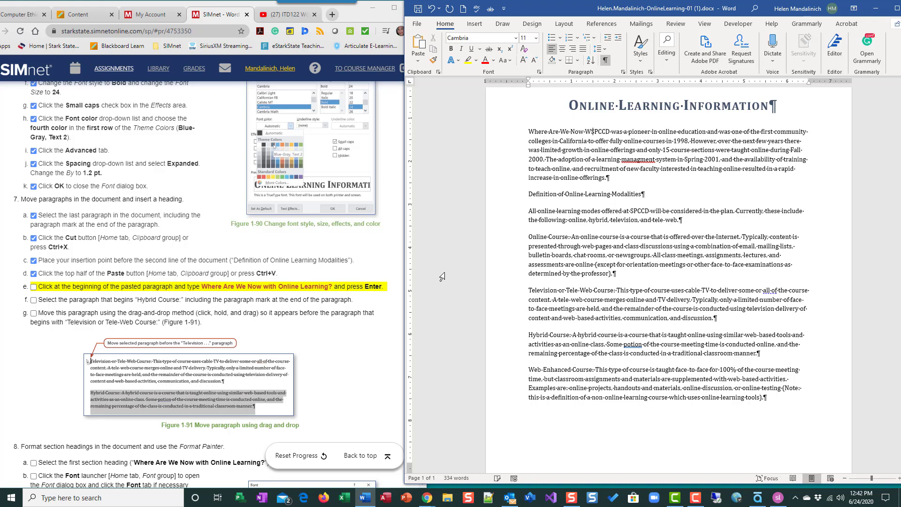
text(with )
text(Online Learn)
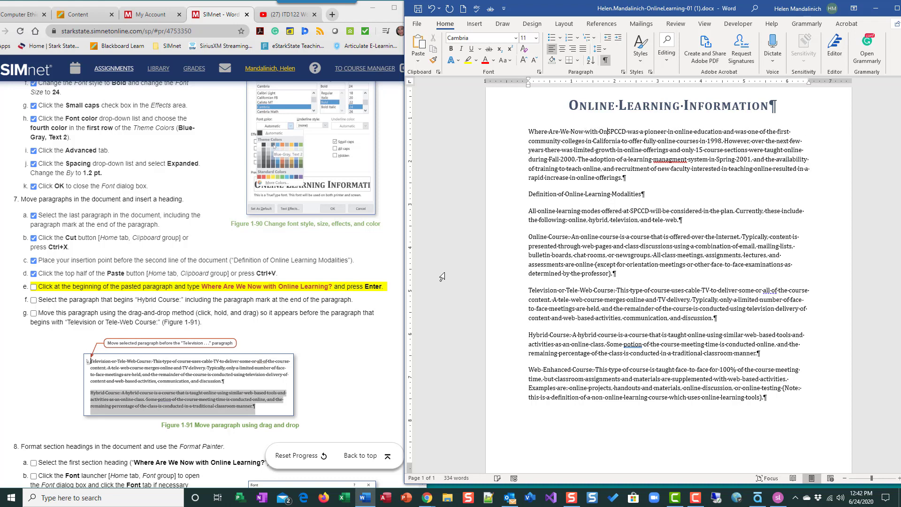
text(ing?)
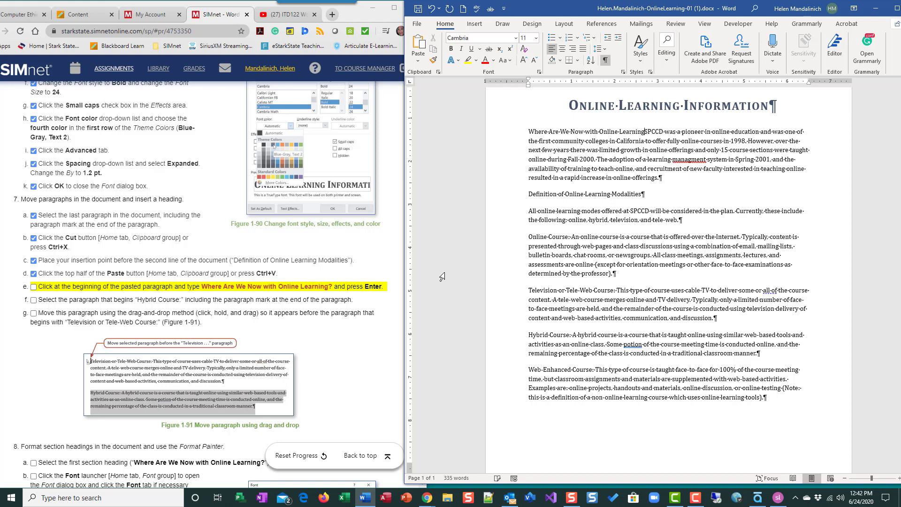
key(Return)
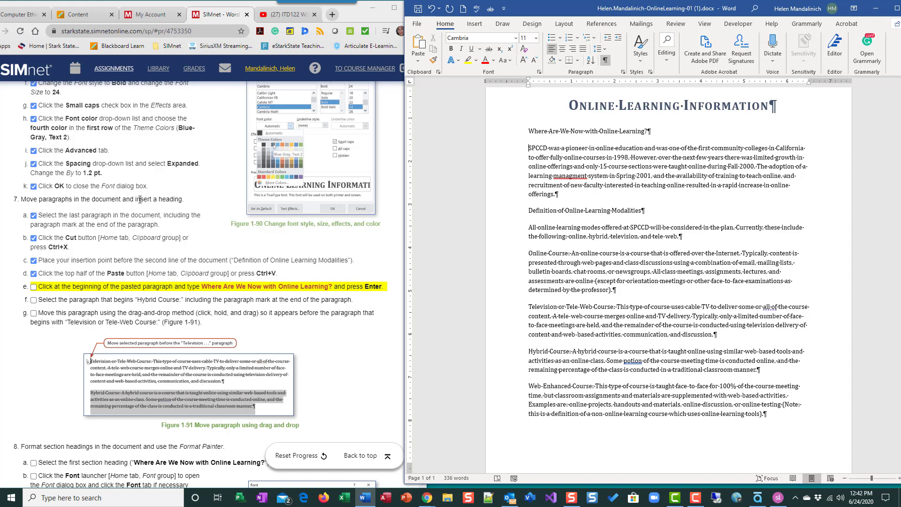
Tick step e, select the whole Hybrid Course paragraph, then tick step f in SIMnet.
click(33, 286)
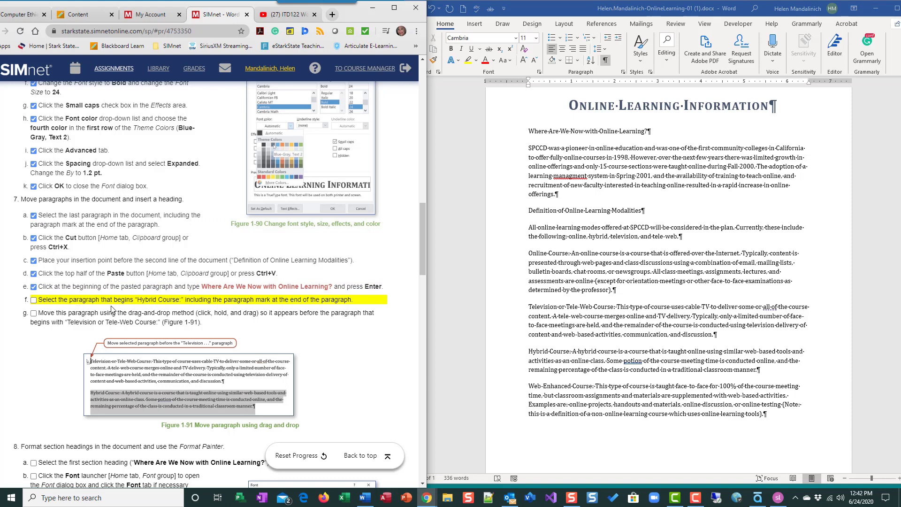
click(553, 354)
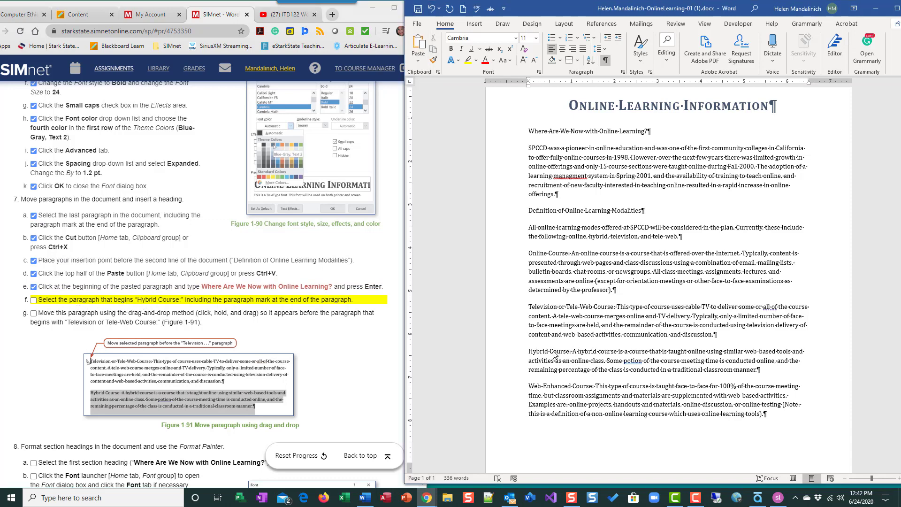
click(513, 361)
click(511, 361)
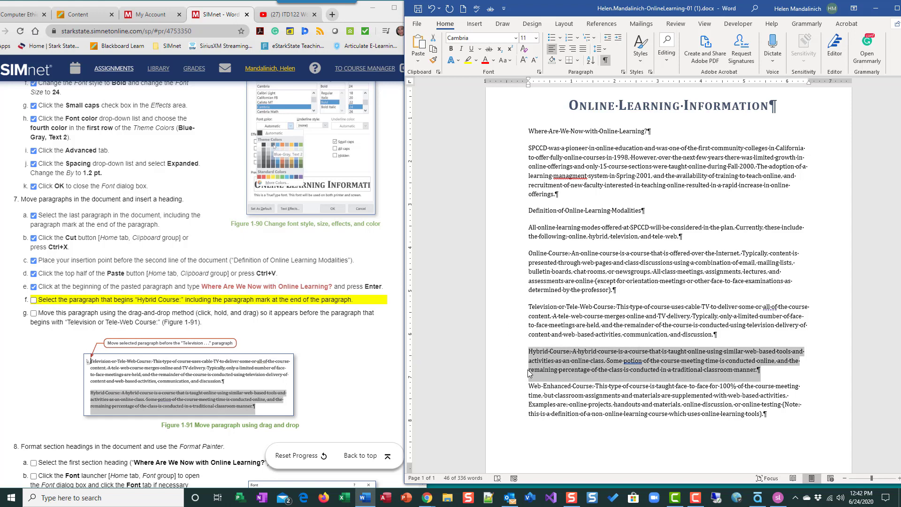
click(548, 364)
click(563, 396)
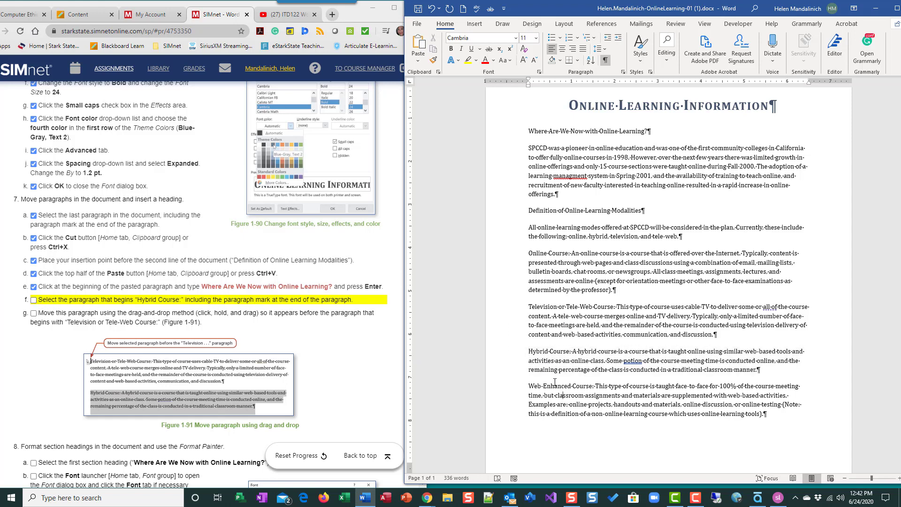
double_click(509, 367)
click(31, 304)
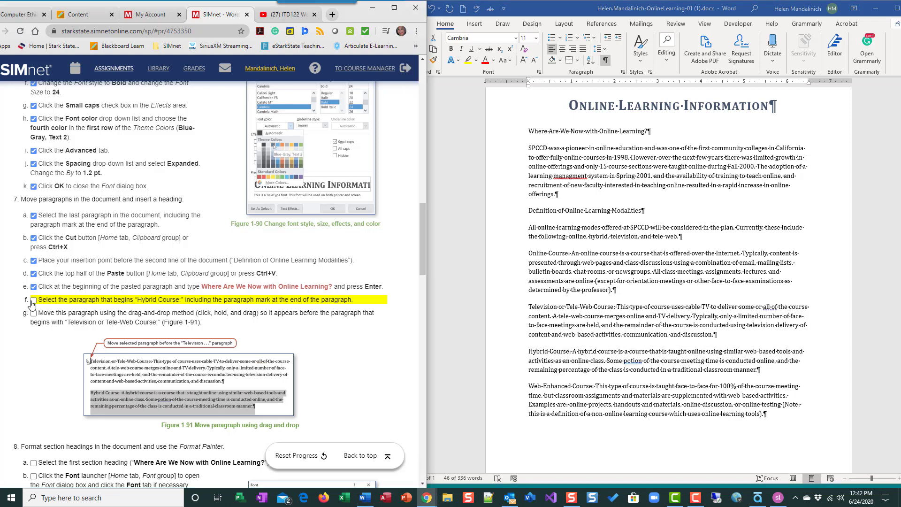
click(32, 301)
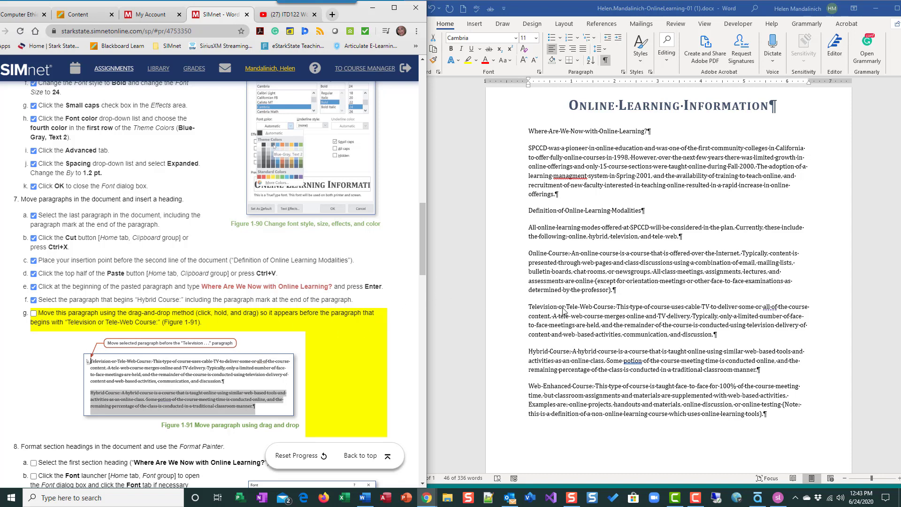
Drag the Hybrid Course paragraph above the Television or Tele-Web Course paragraph.
triple_click(569, 364)
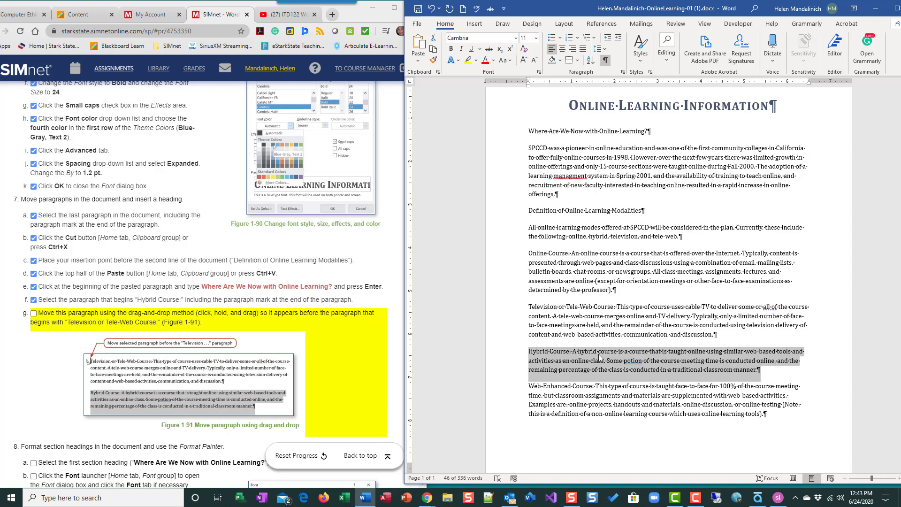
drag(599, 357, 535, 308)
drag(535, 310, 536, 310)
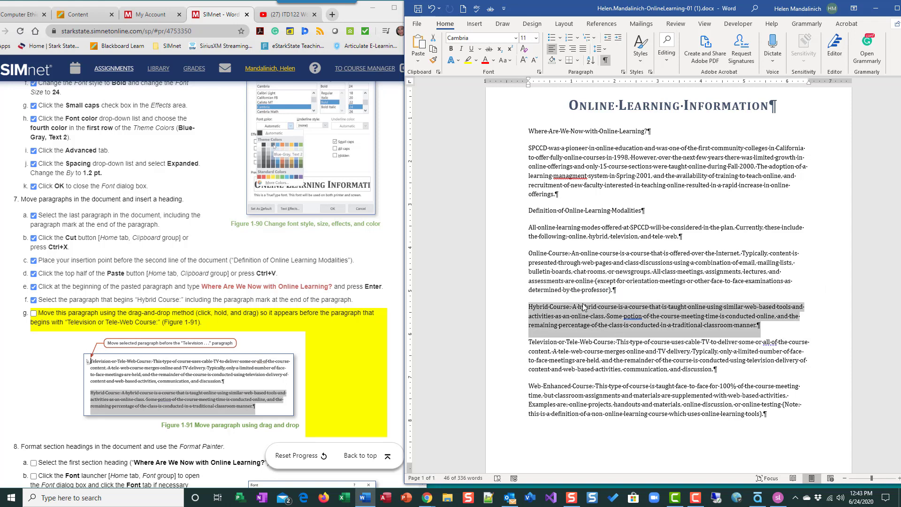
click(432, 8)
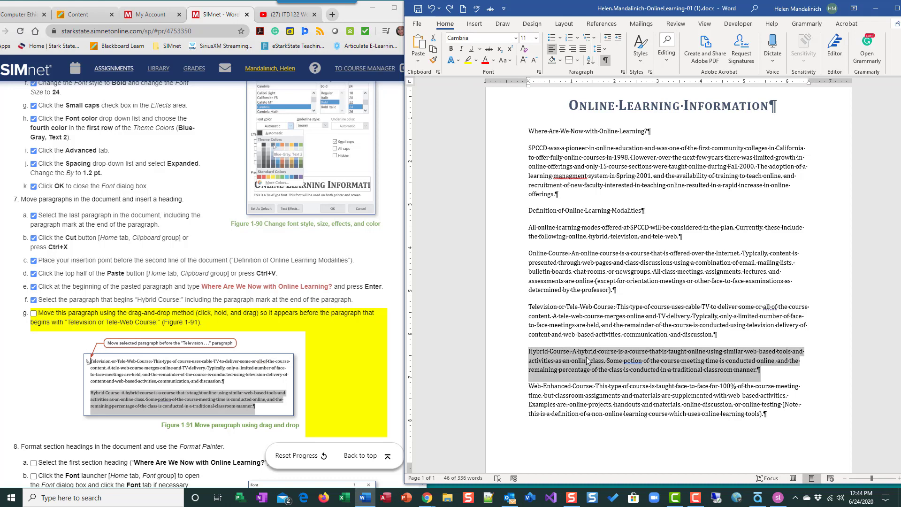
drag(587, 361, 534, 311)
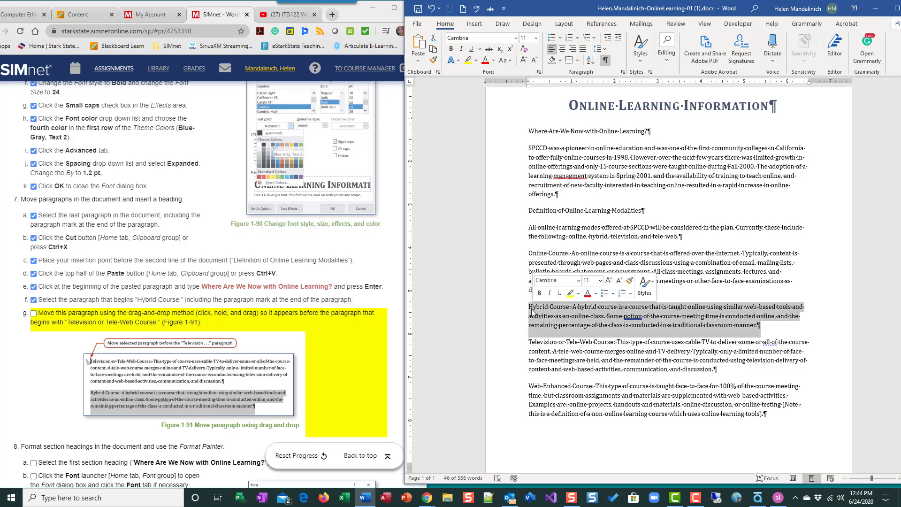
Tick step g in SIMnet and reselect the moved Hybrid Course paragraph.
click(36, 317)
click(36, 316)
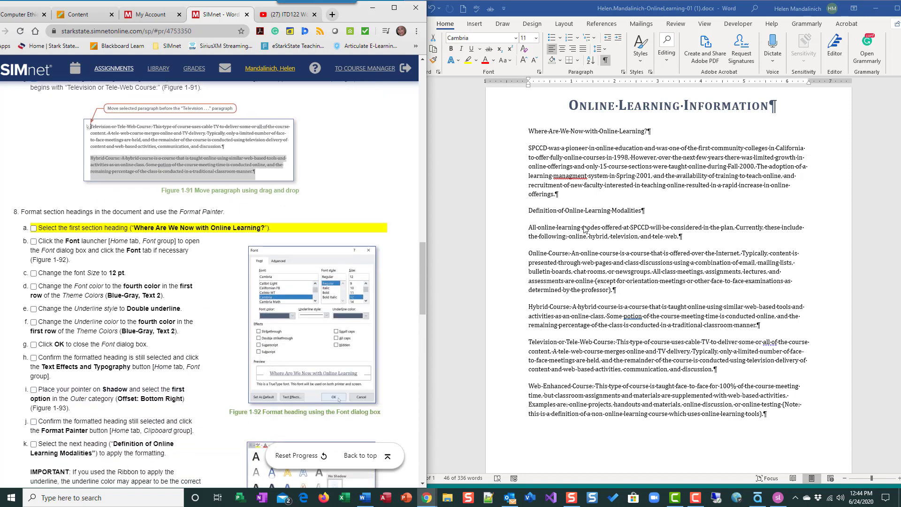
double_click(537, 308)
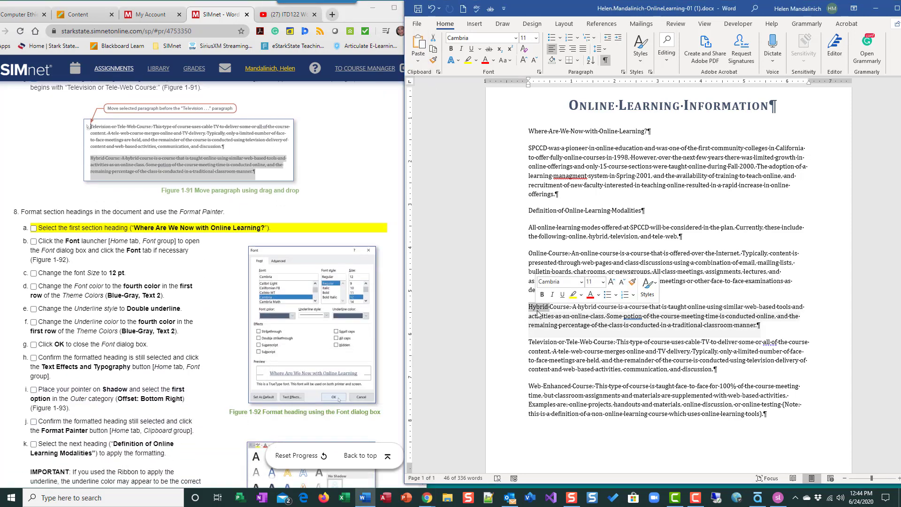
double_click(506, 317)
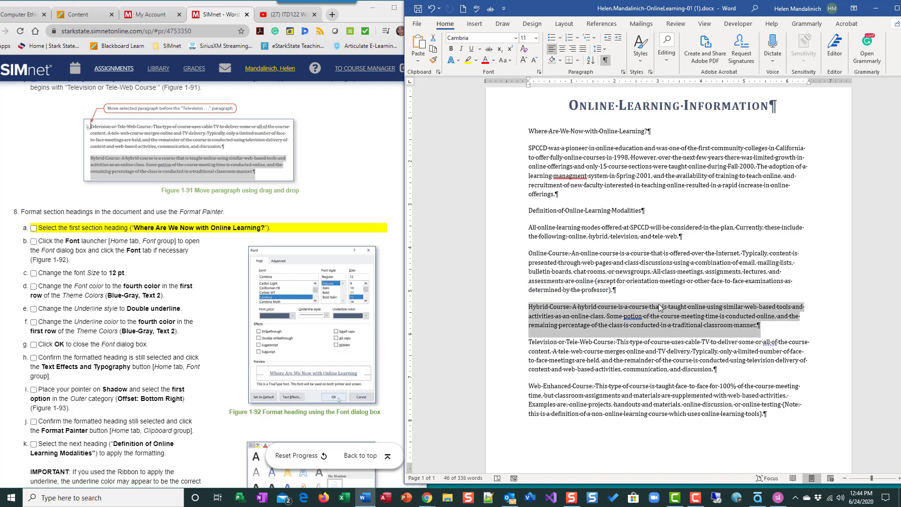
drag(578, 321, 585, 329)
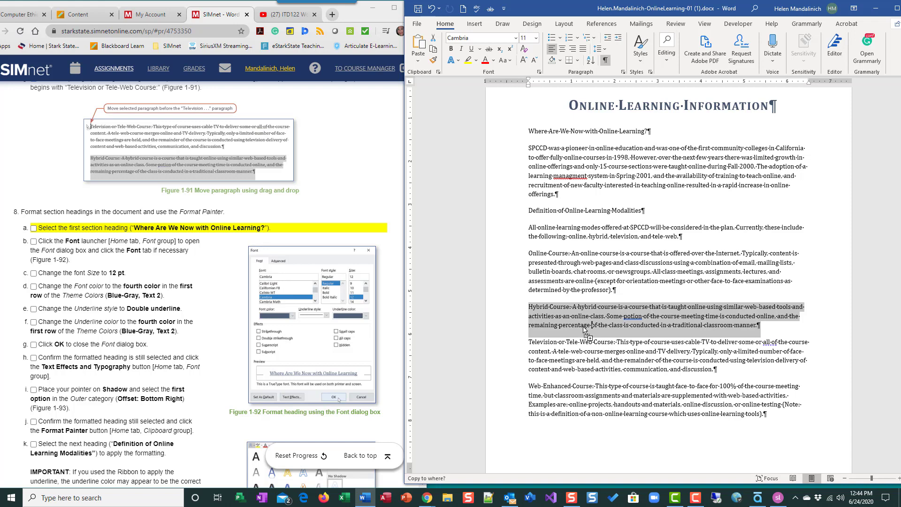
drag(584, 330, 582, 316)
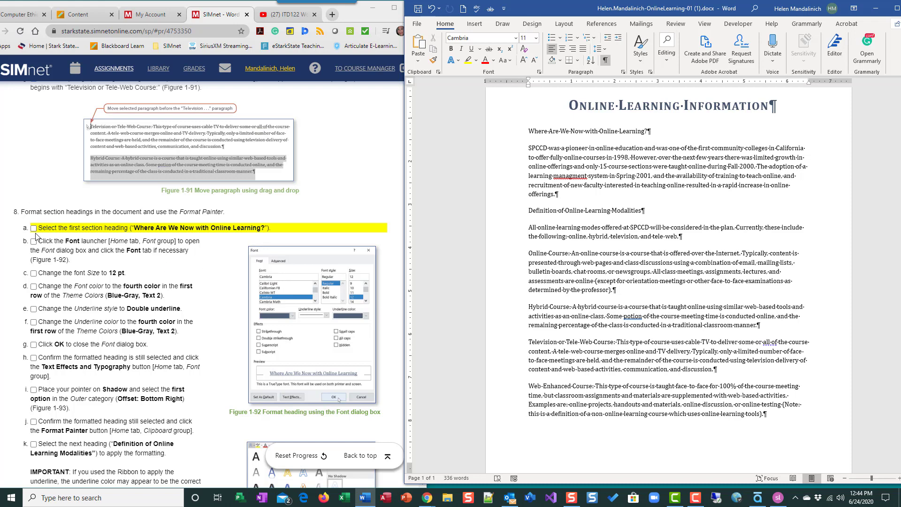
scroll(592, 313, down, 1)
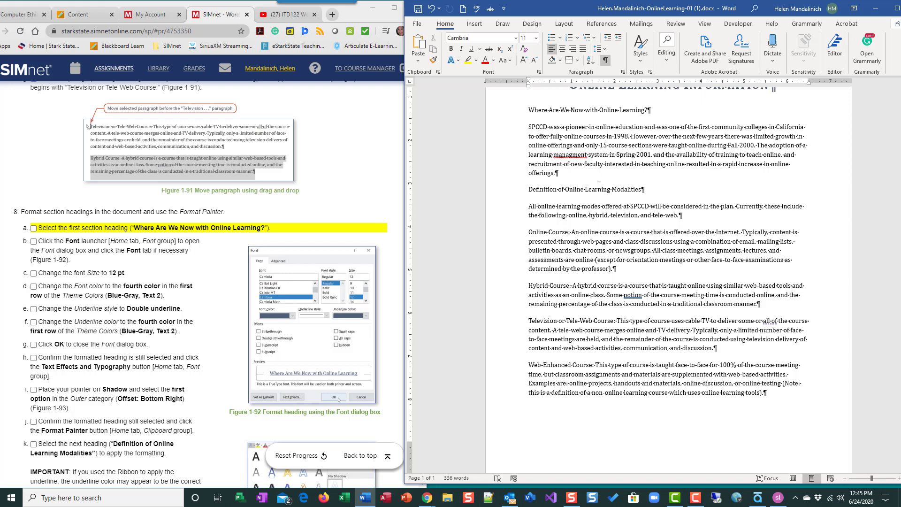
click(578, 191)
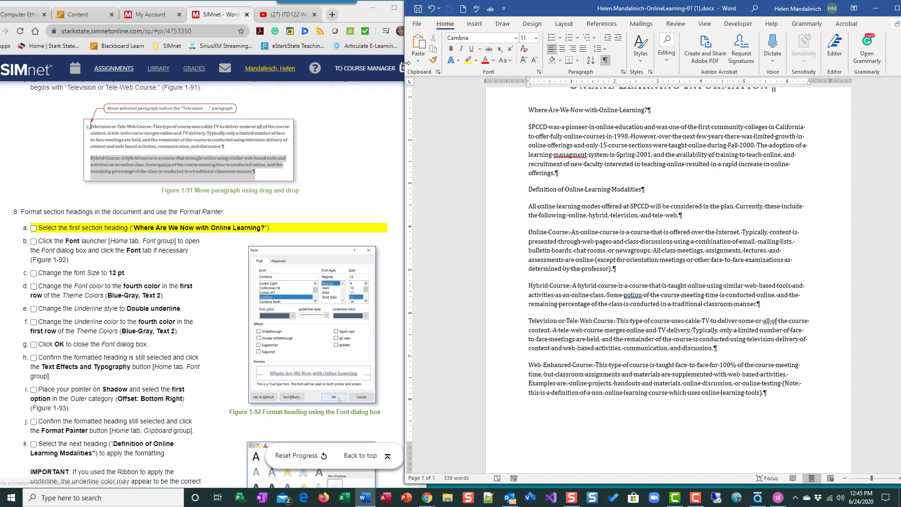
click(432, 61)
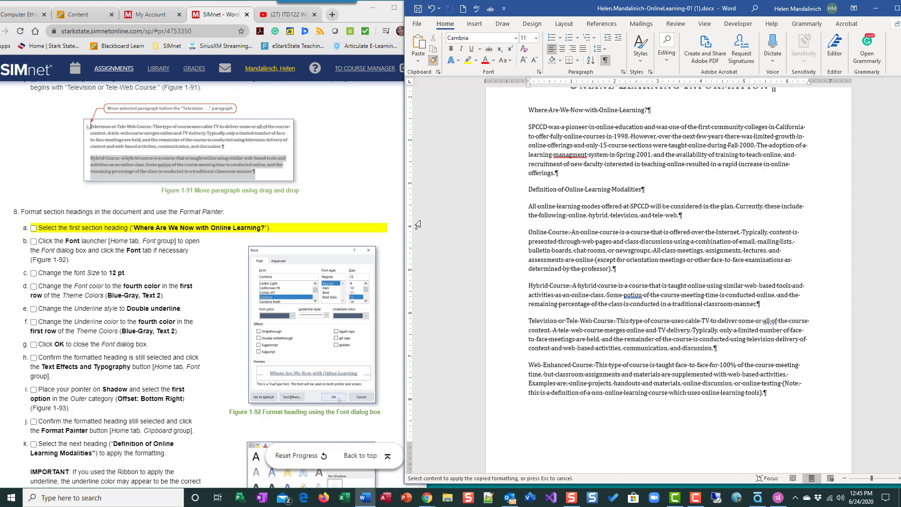
click(607, 164)
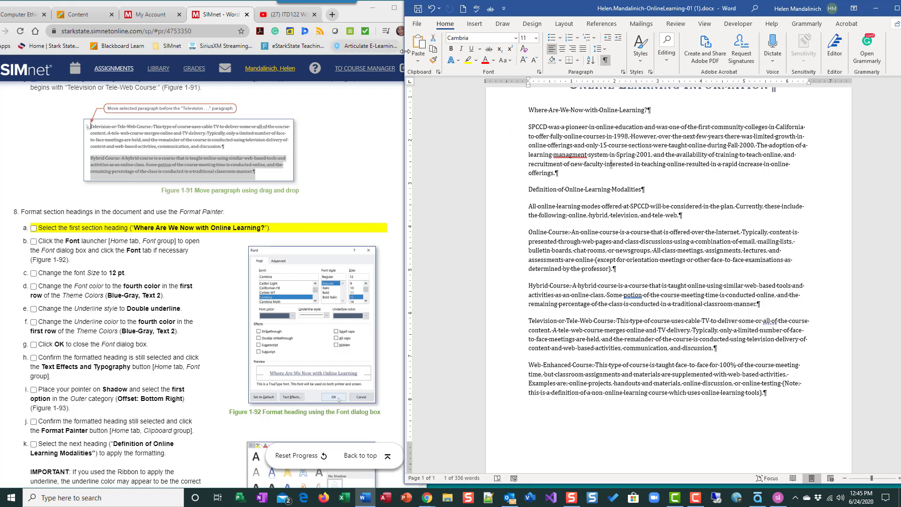
click(433, 59)
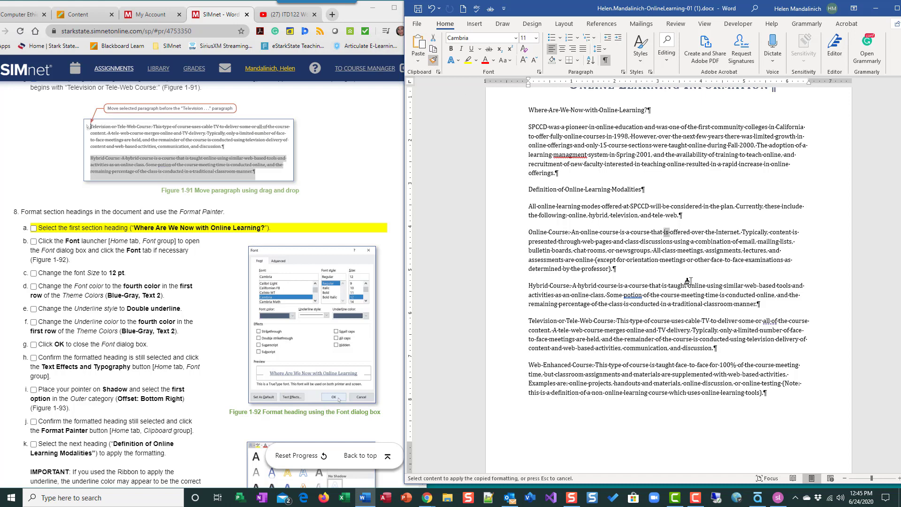
drag(688, 285, 698, 284)
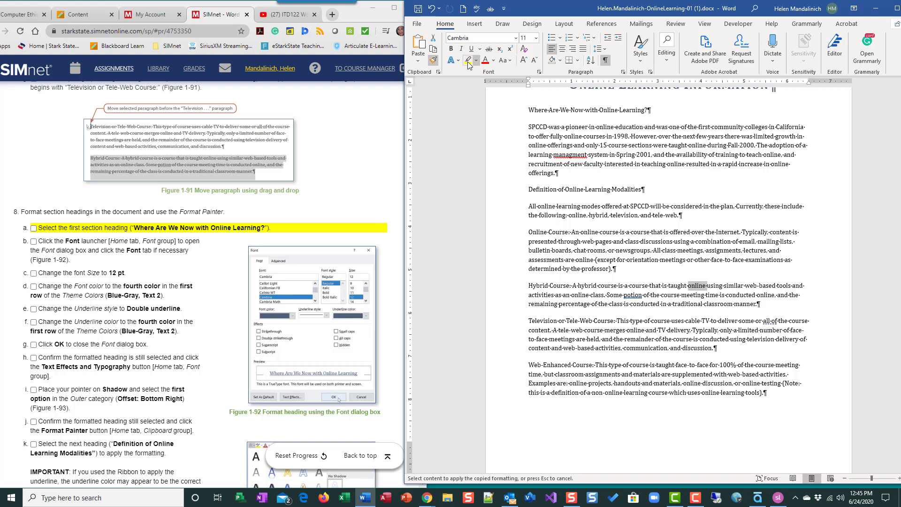
click(433, 59)
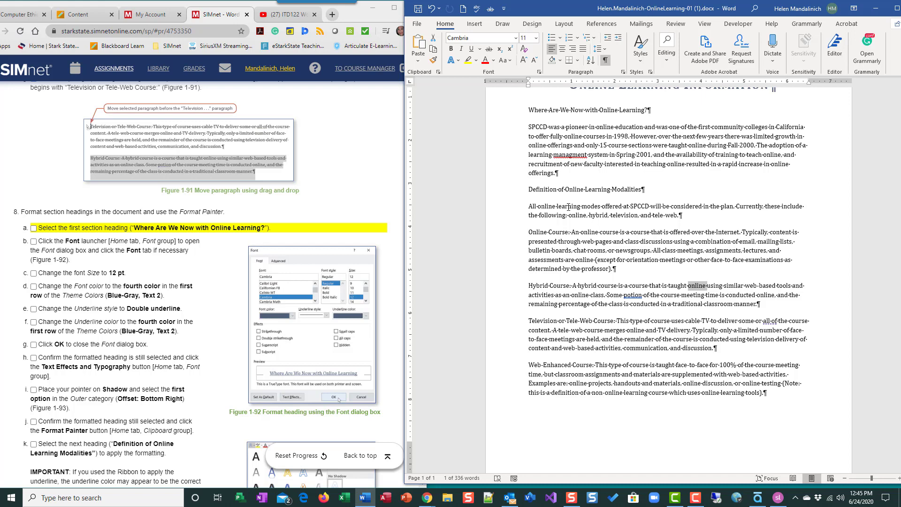
scroll(716, 240, up, 2)
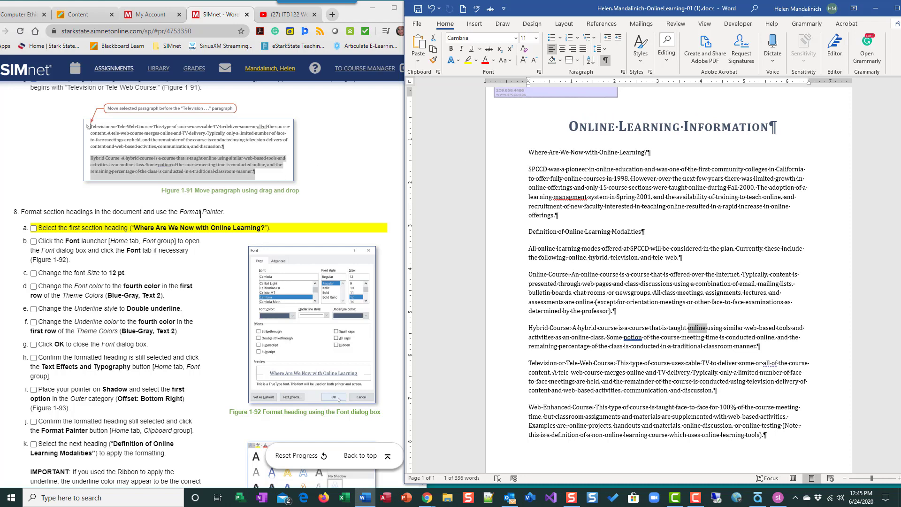
Select the 'Where Are We Now with Online Learning?' heading and open the Font dialog.
click(507, 153)
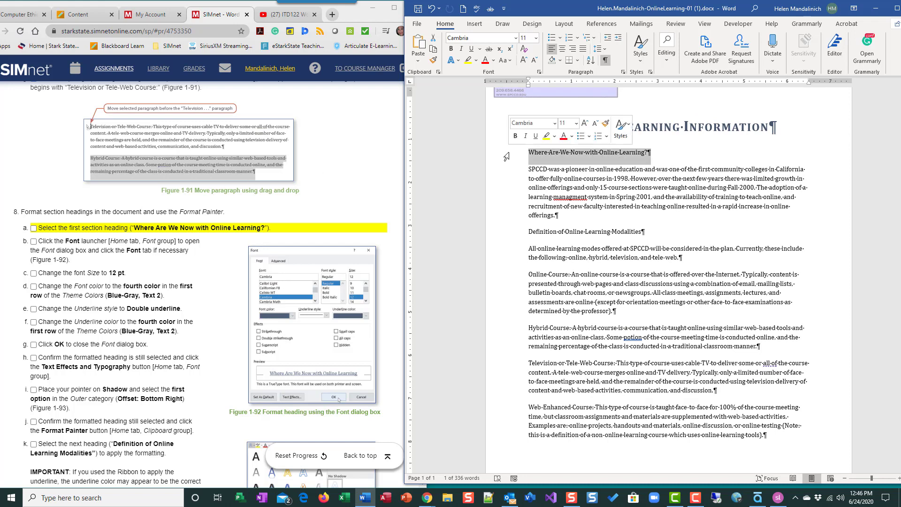
click(33, 228)
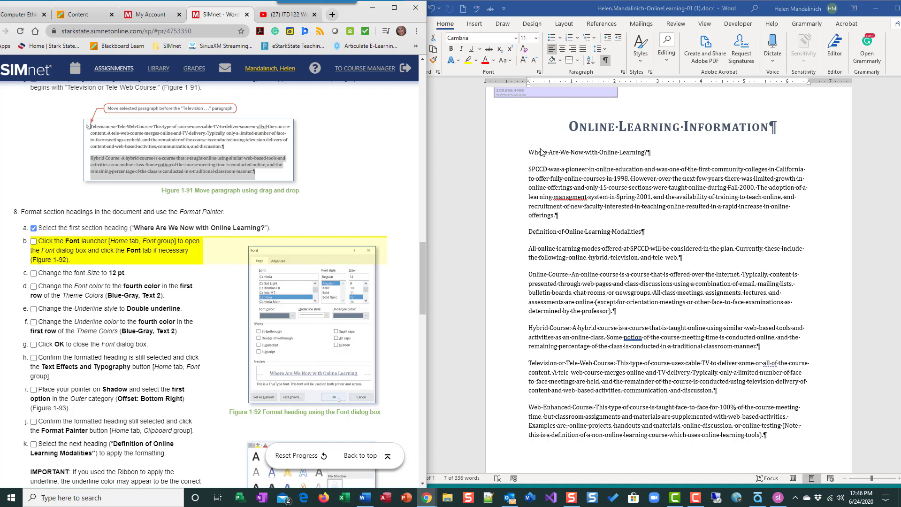
click(512, 158)
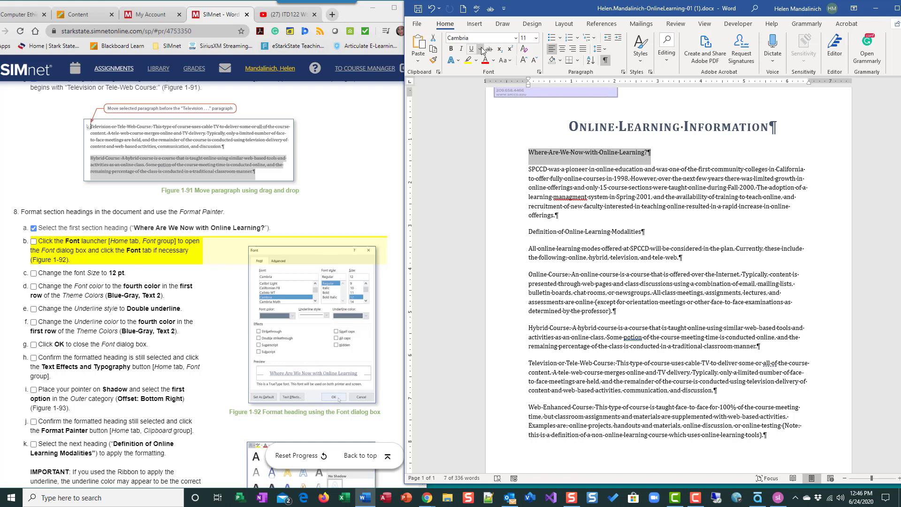
click(539, 72)
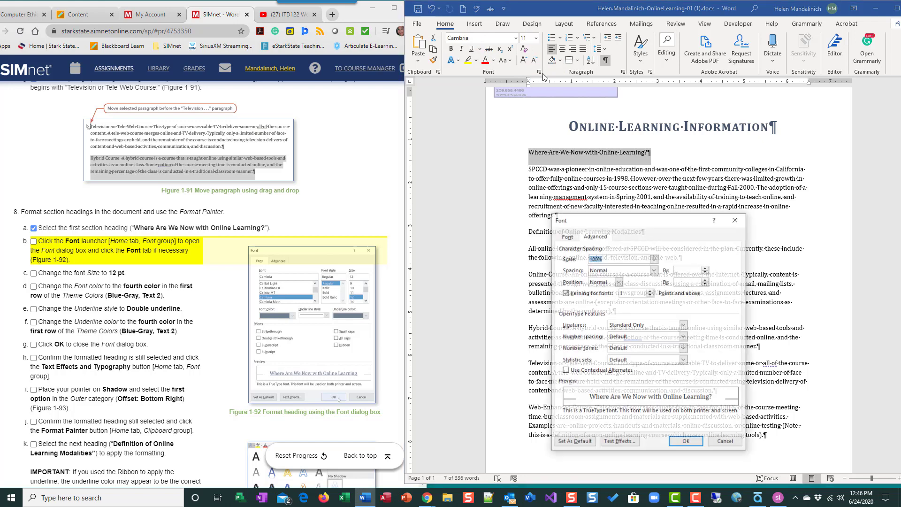
Set the heading font to 12 pt with Blue-Gray, Text 2 colour.
click(590, 235)
drag(676, 218, 743, 215)
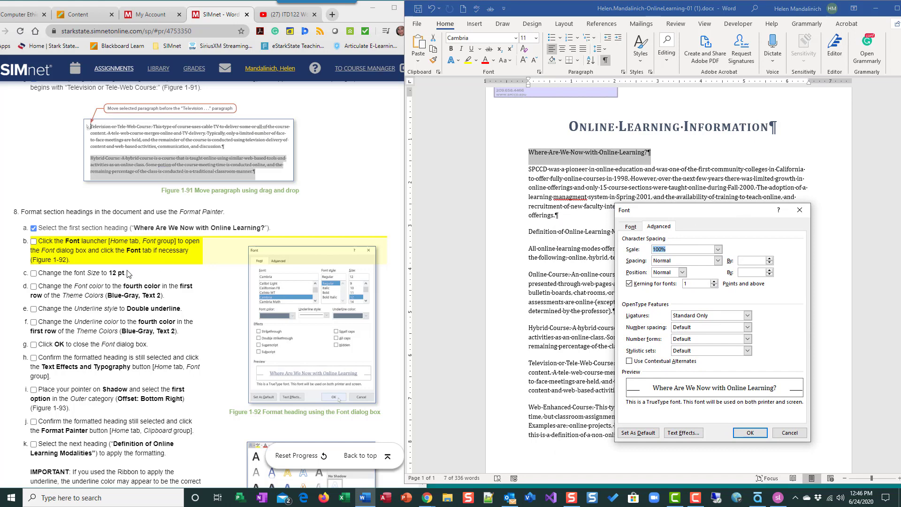
click(630, 226)
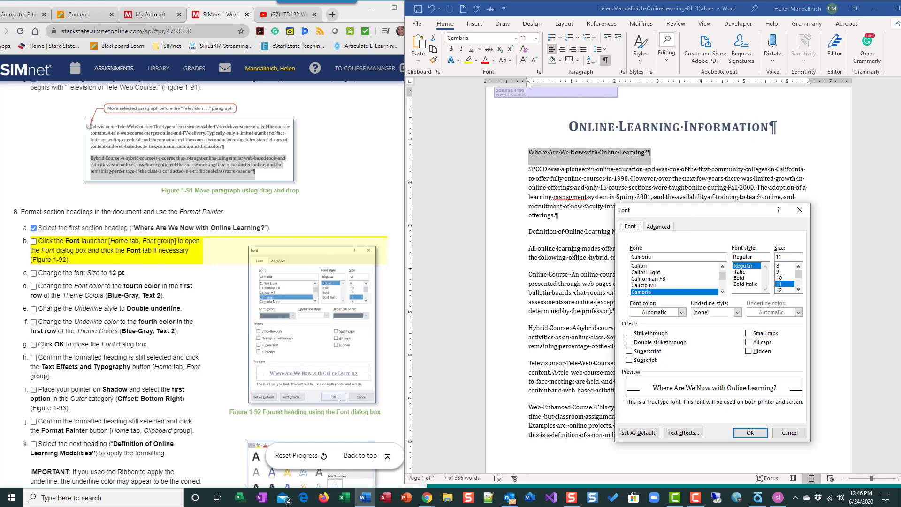
click(37, 248)
click(35, 243)
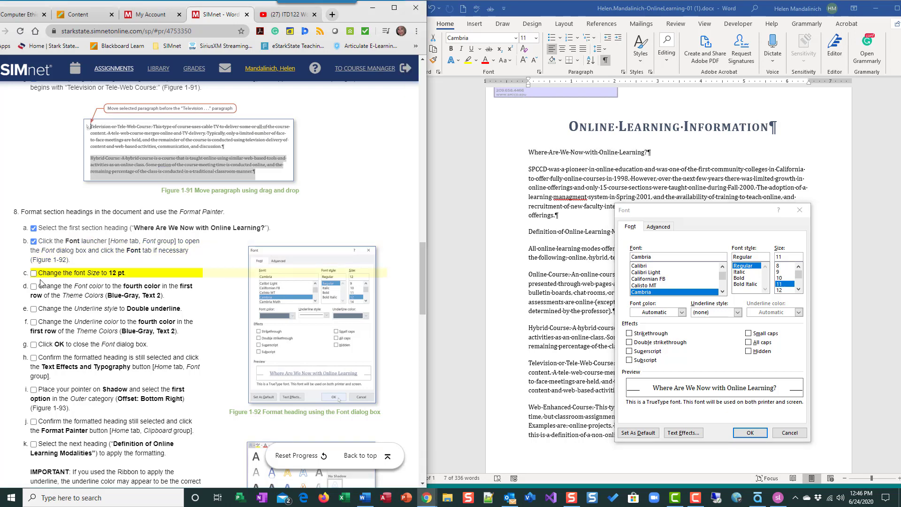
click(779, 290)
click(34, 273)
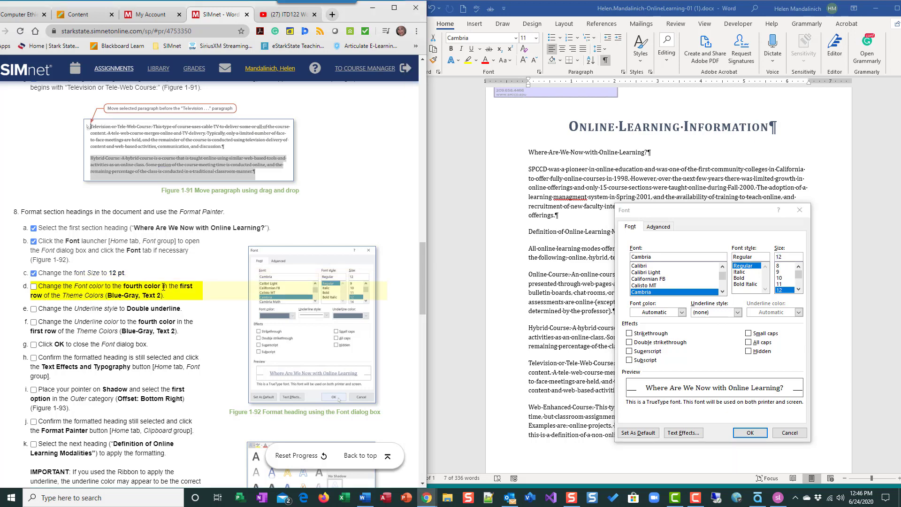
click(682, 313)
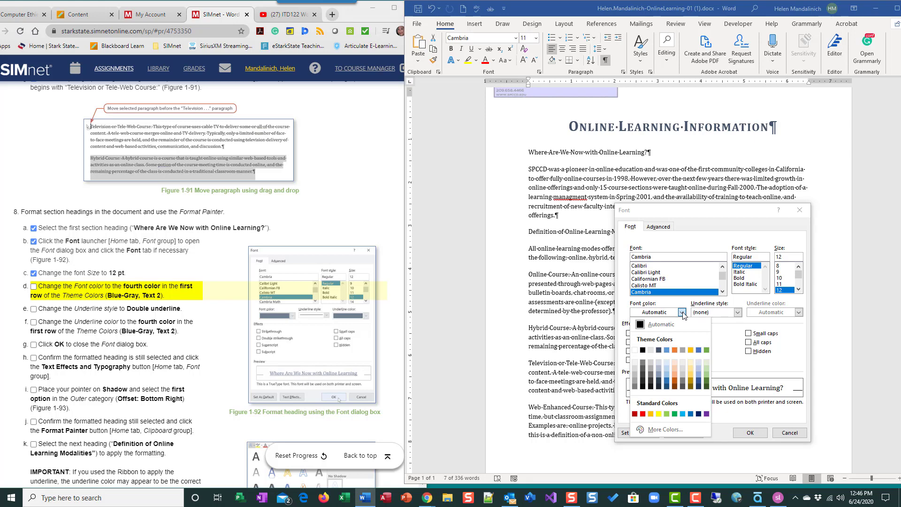
click(658, 350)
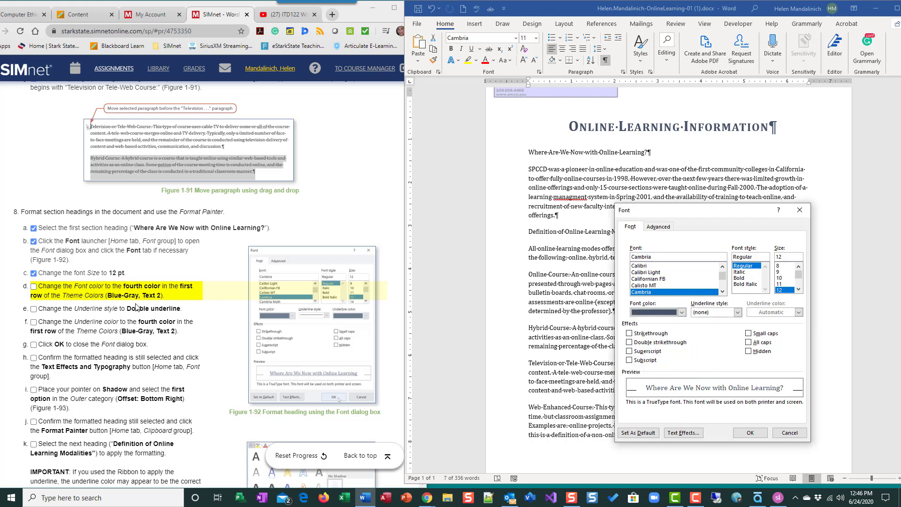
click(44, 286)
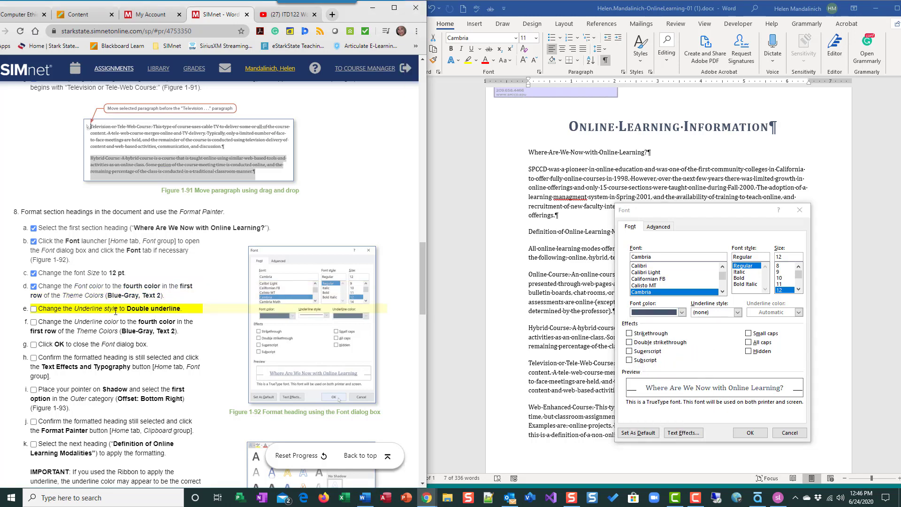
Add a double underline coloured Blue-Gray, Text 2 to the heading.
click(738, 314)
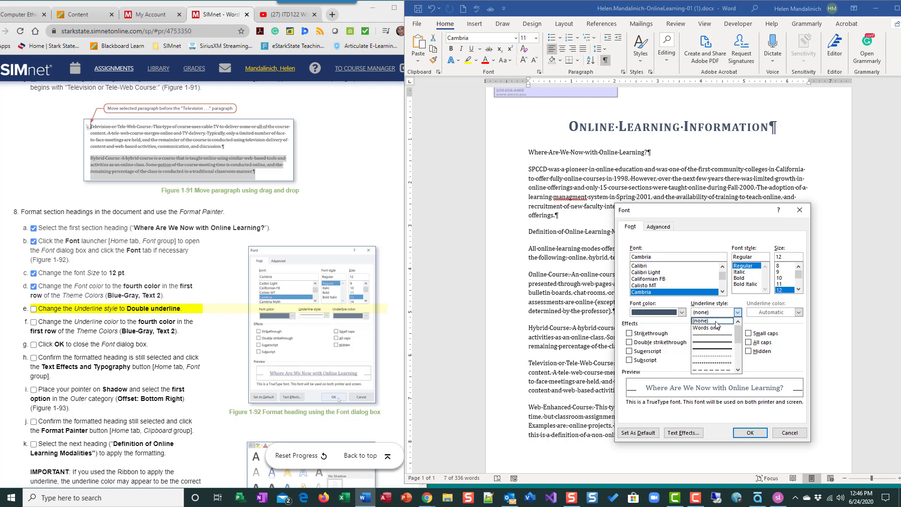
click(716, 345)
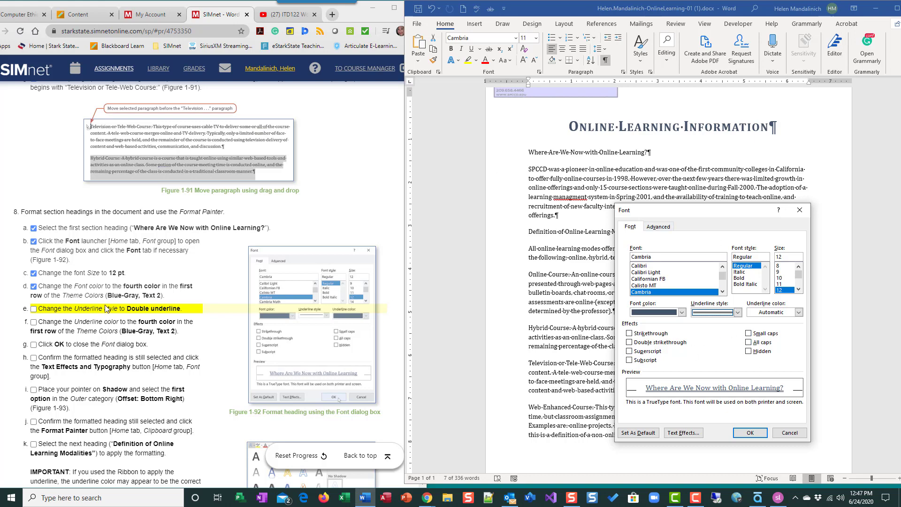
click(34, 309)
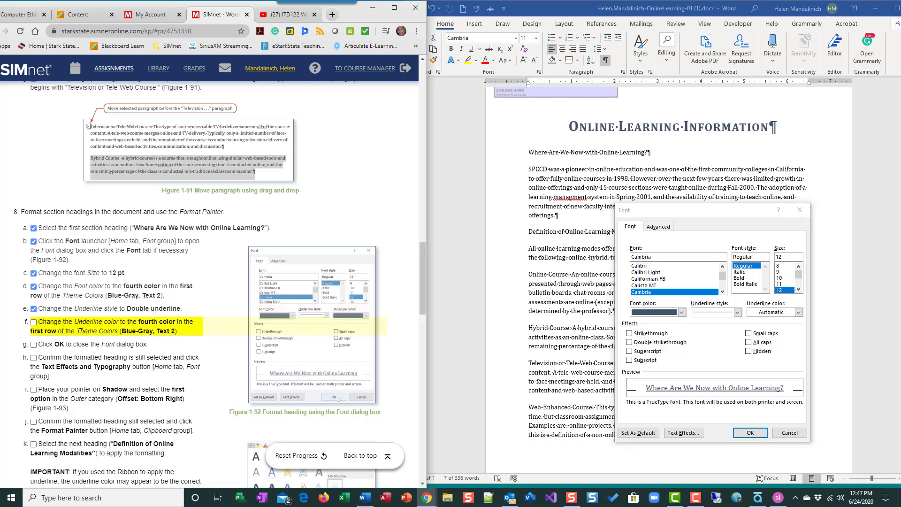
click(798, 314)
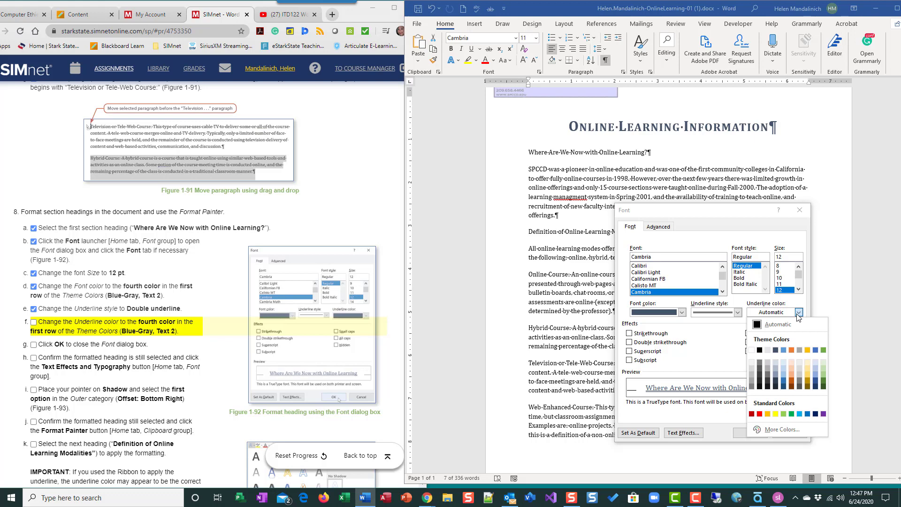
click(775, 351)
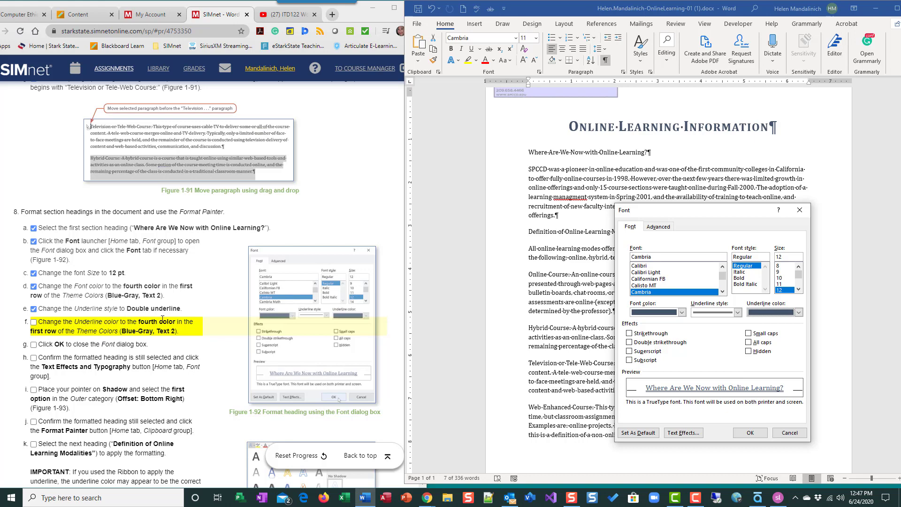
click(33, 322)
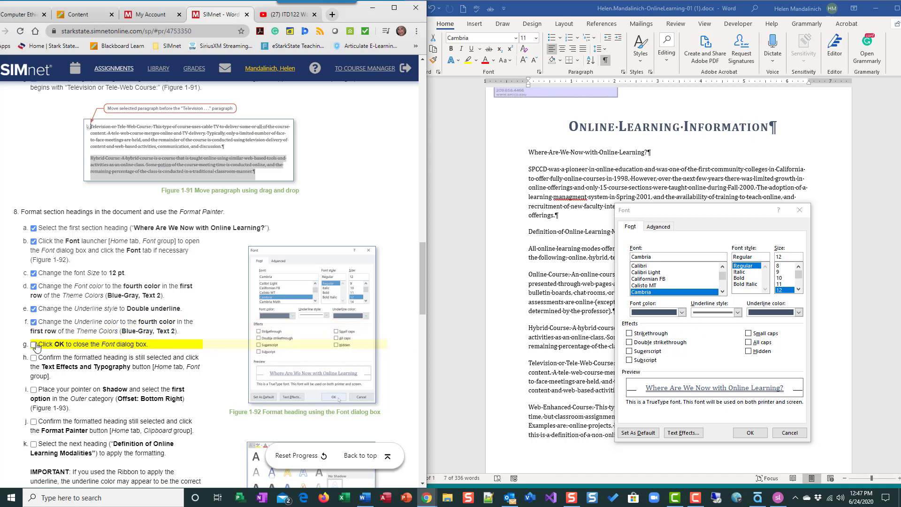
click(752, 436)
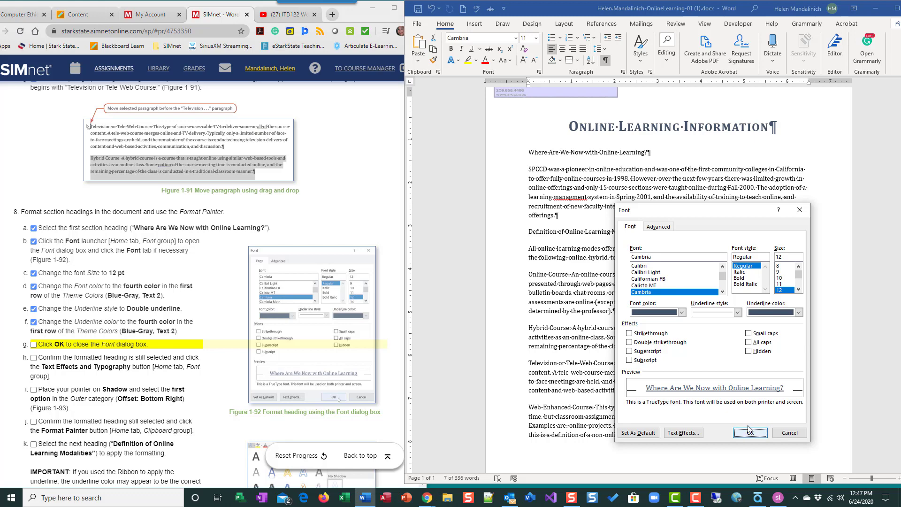
Apply the new font settings, tick step g, and reselect the first heading.
click(748, 432)
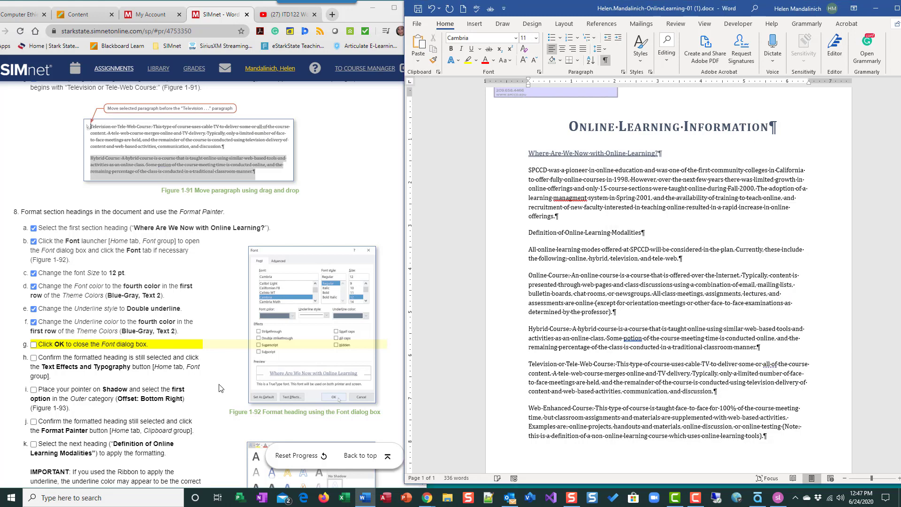
click(34, 344)
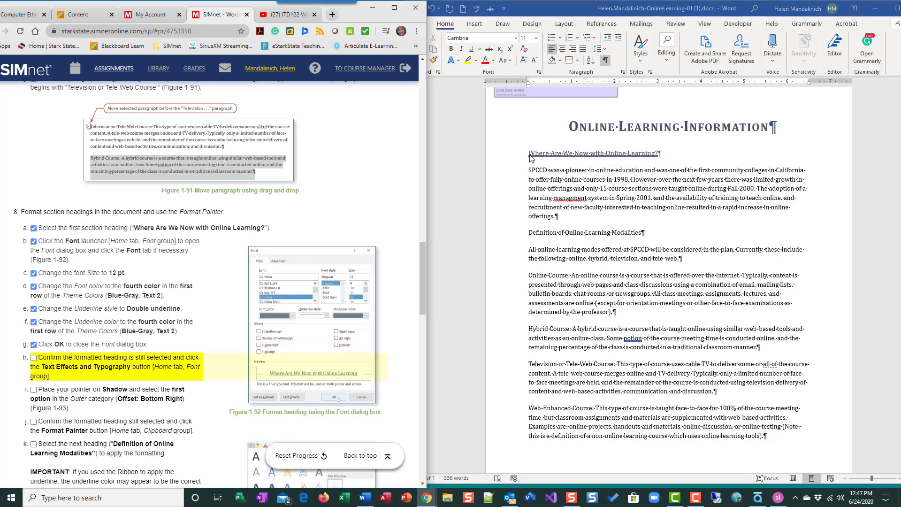
click(563, 154)
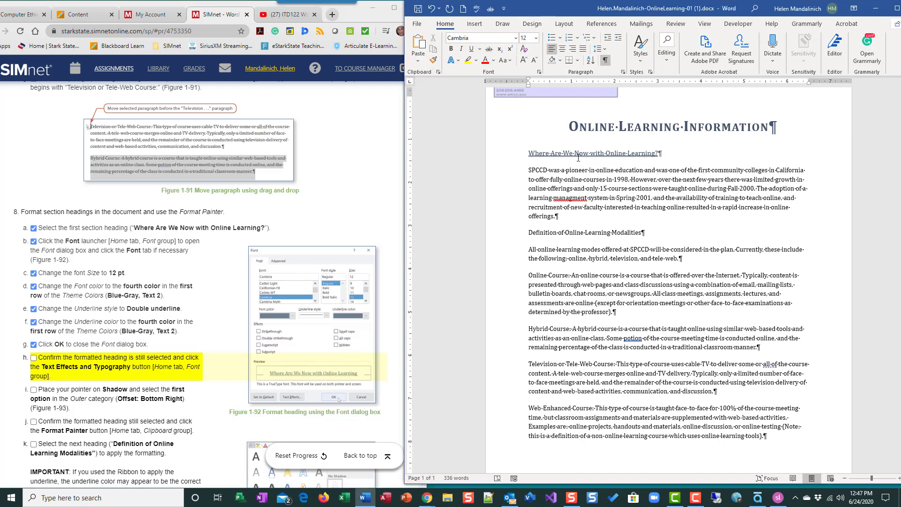
click(578, 157)
click(495, 157)
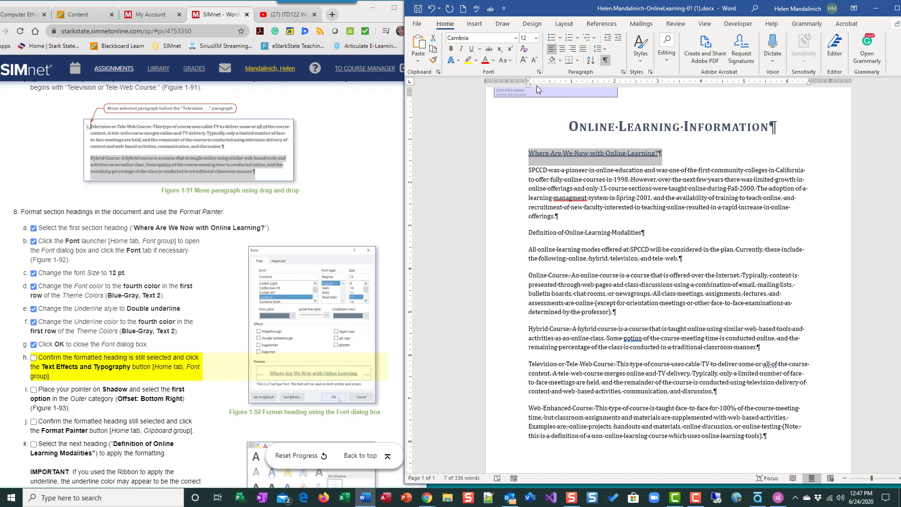
Give the heading an Offset: Bottom Right outer shadow and tick step i.
click(459, 61)
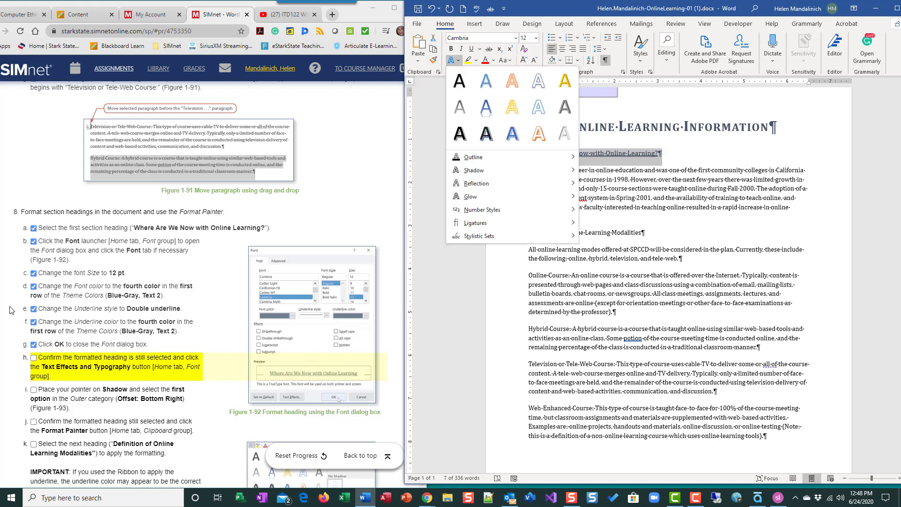
click(33, 362)
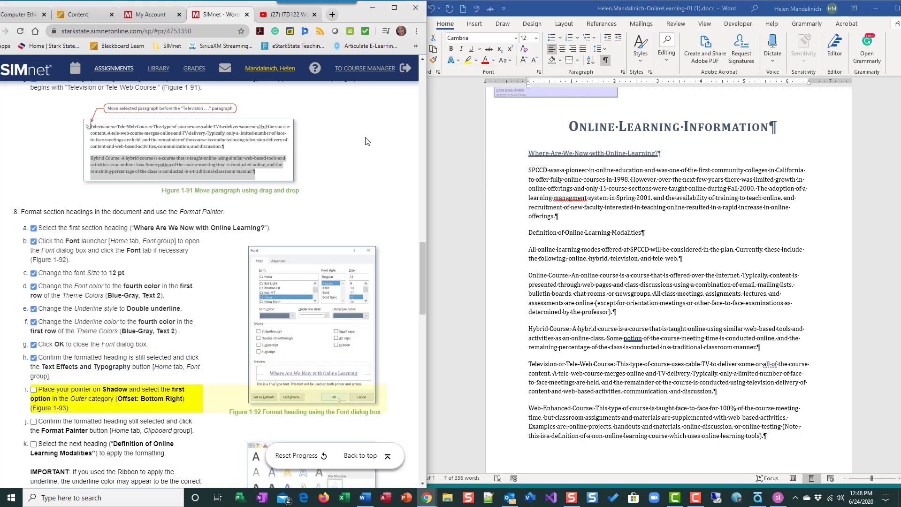
click(460, 64)
click(460, 65)
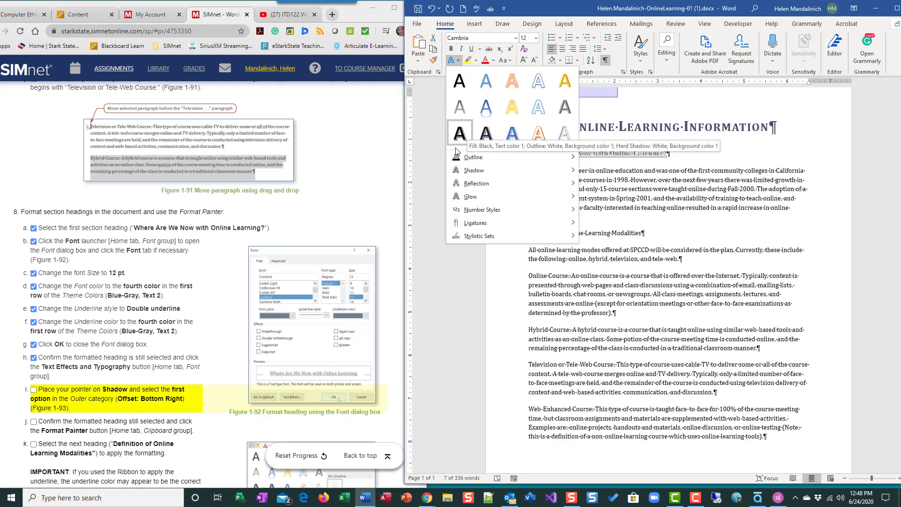
mouse_move(462, 172)
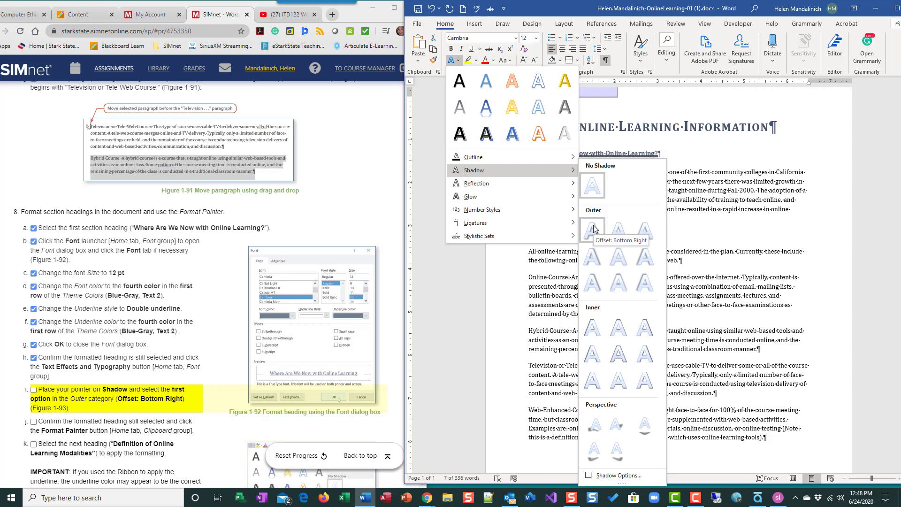
click(592, 228)
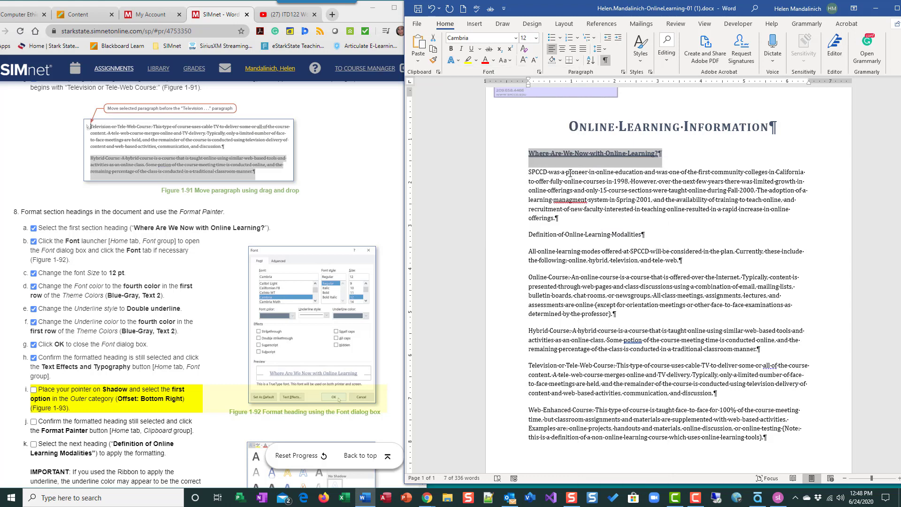
click(33, 390)
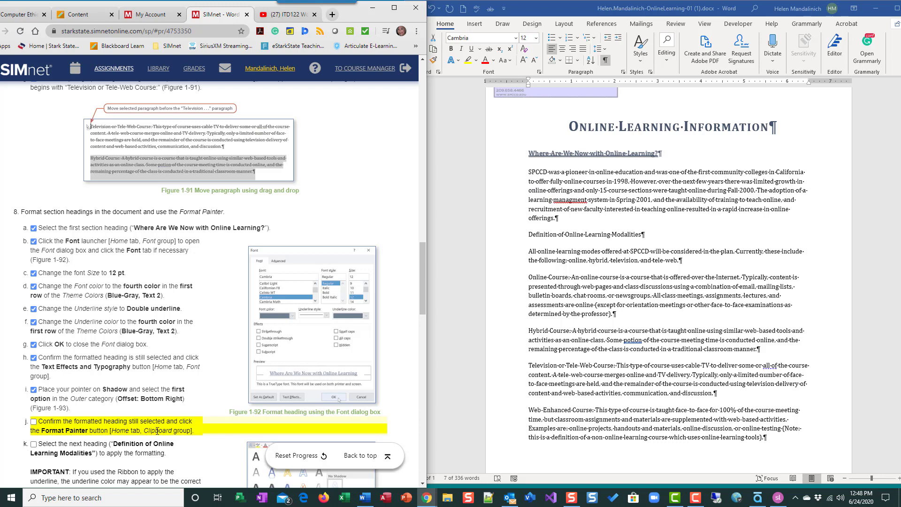
Format-paint the first heading's style onto 'Definition of Online Learning Modalities'.
scroll(57, 347, down, 2)
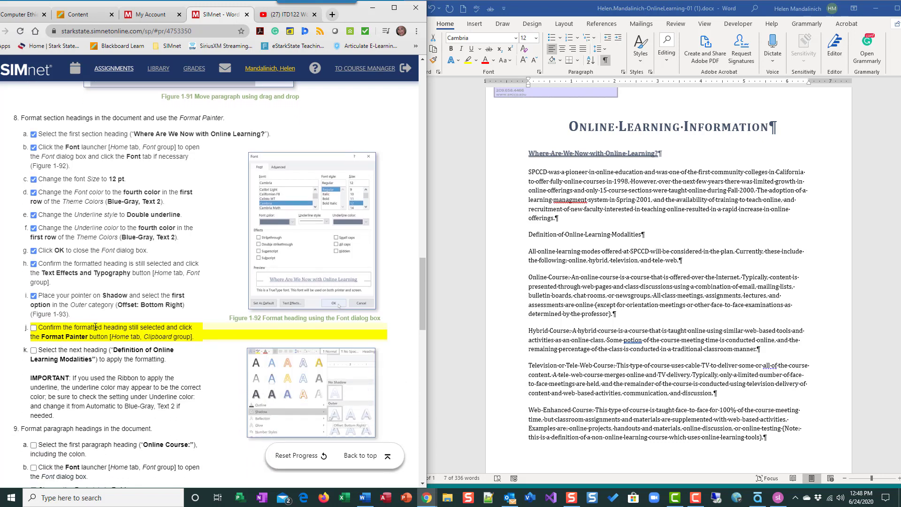
key(alt+Tab)
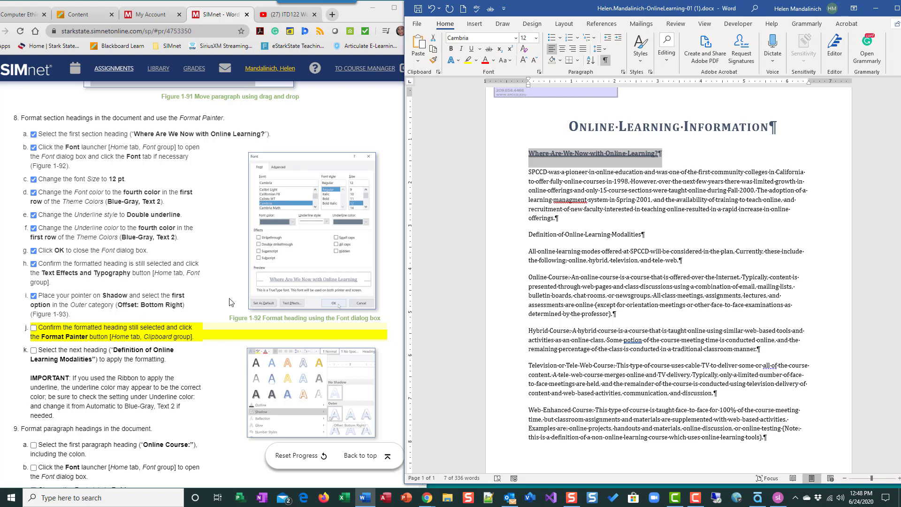
click(433, 59)
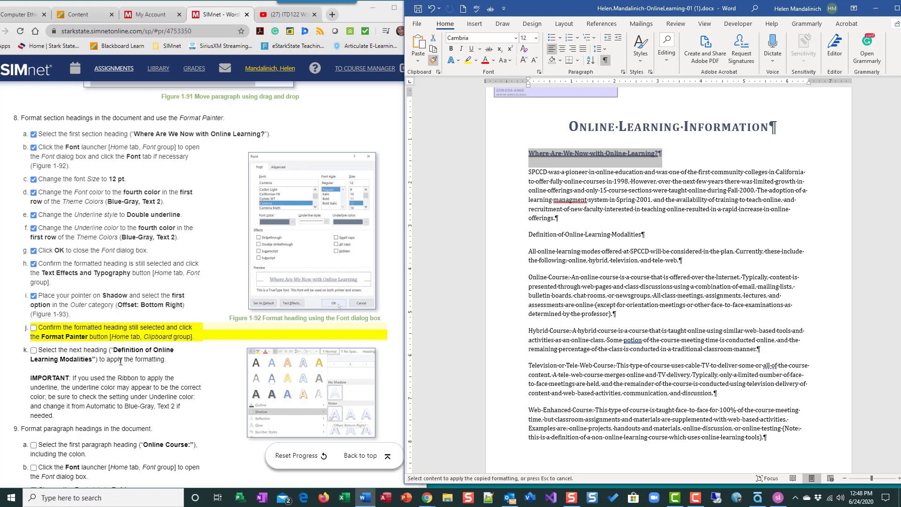
scroll(534, 361, down, 1)
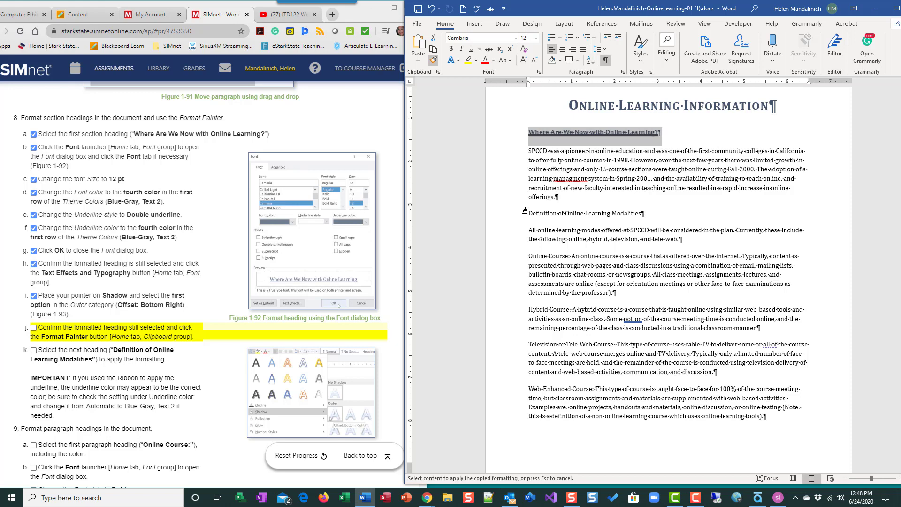
drag(535, 212, 588, 213)
drag(644, 213, 645, 214)
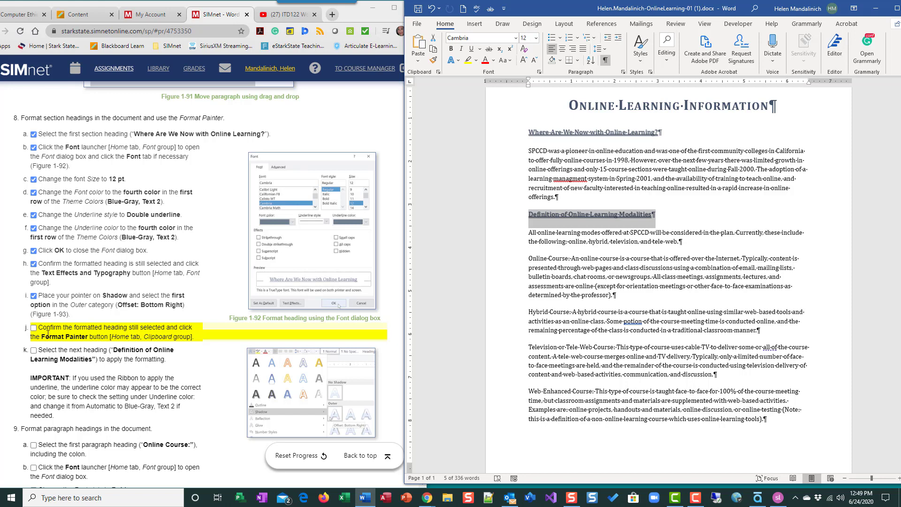
click(34, 327)
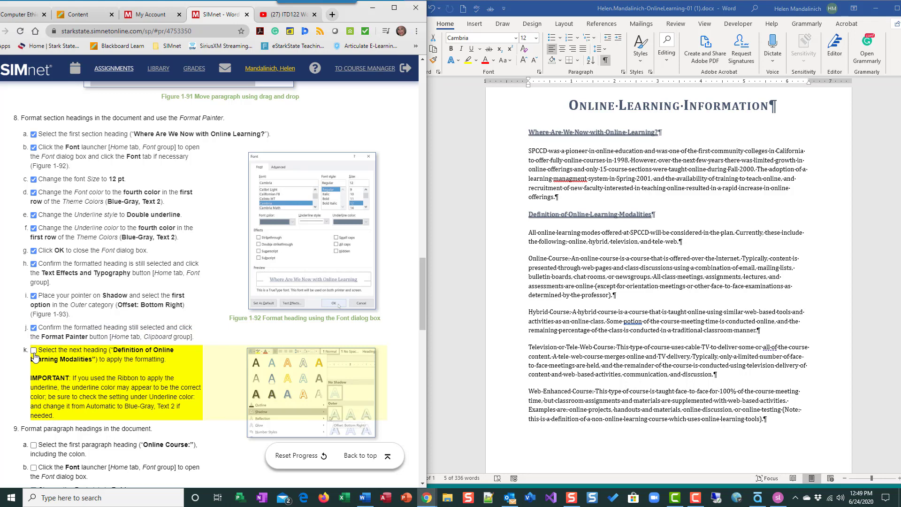
Check off step k in the SIMnet instructions.
click(34, 350)
scroll(586, 357, down, 2)
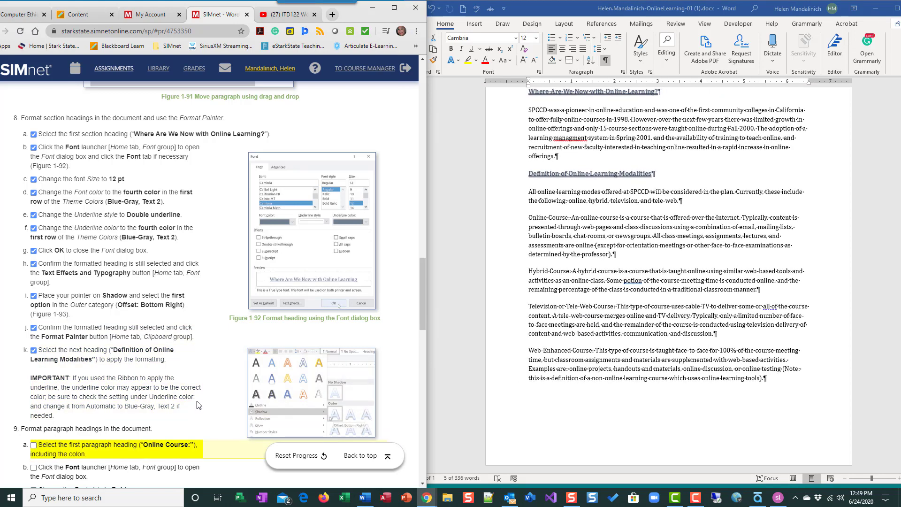
scroll(196, 401, down, 5)
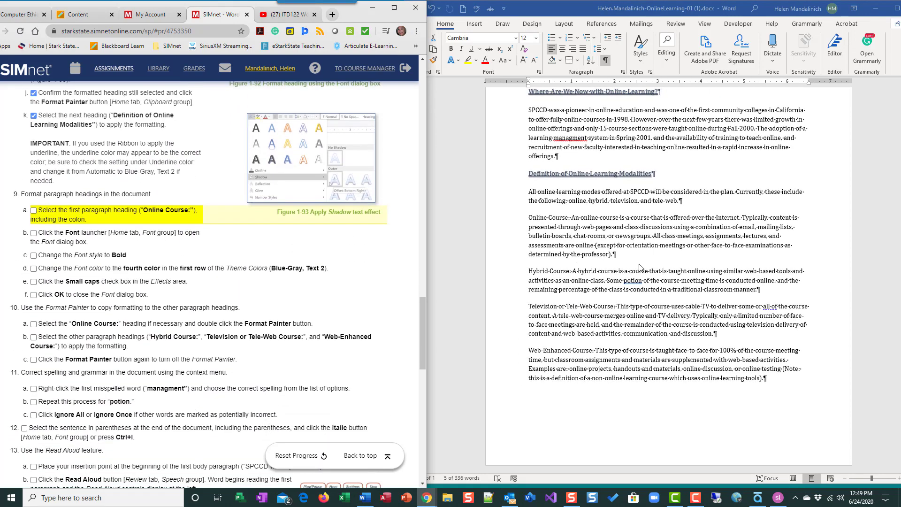
scroll(610, 273, up, 3)
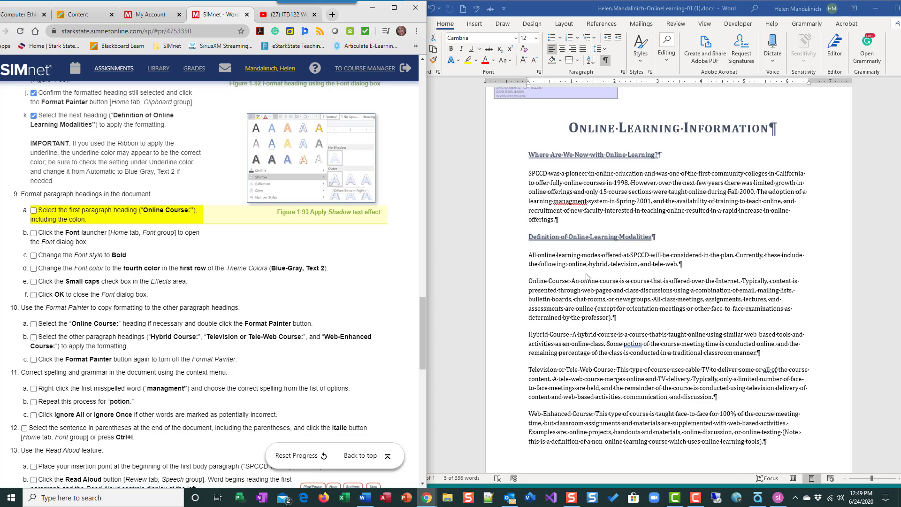
Save the Word document, then return the SIMnet instructions to the top to show the Upload panel.
click(527, 12)
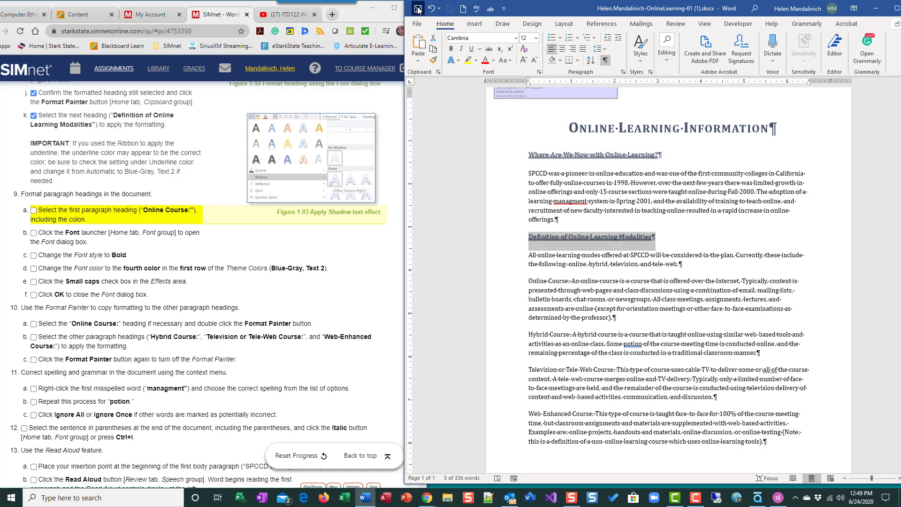
click(418, 10)
scroll(254, 221, up, 15)
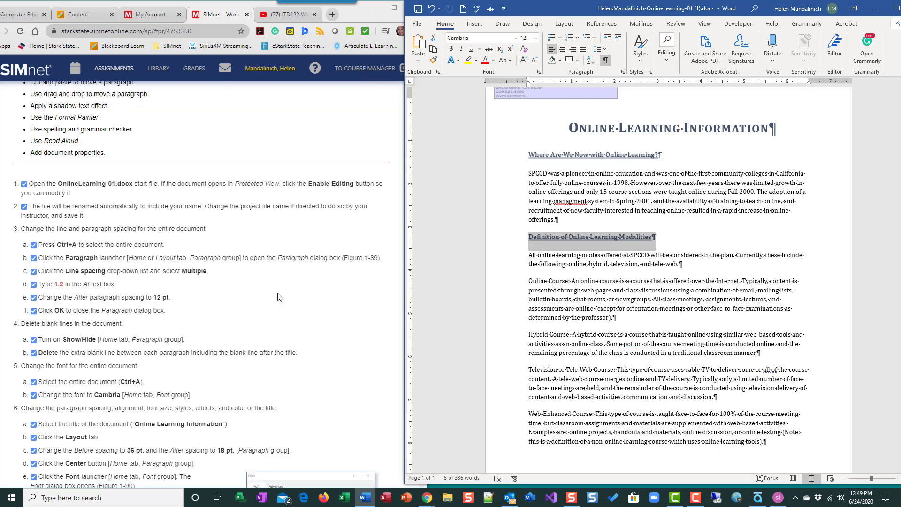
scroll(280, 296, up, 10)
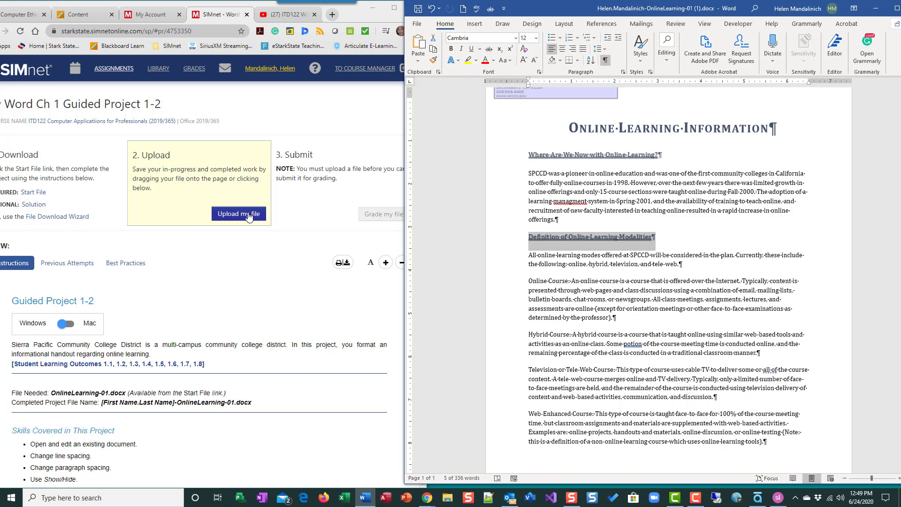
Upload the edited OnlineLearning .docx from the Downloads folder to SIMnet.
click(228, 215)
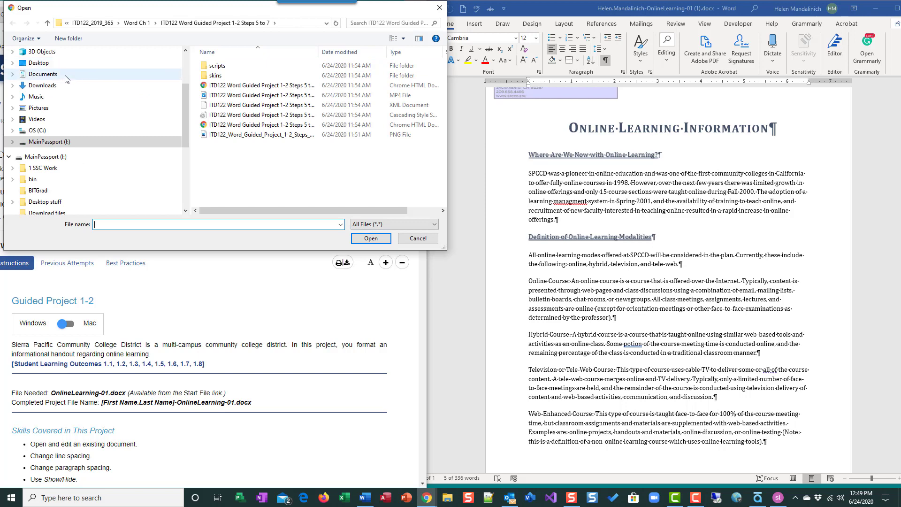
click(52, 85)
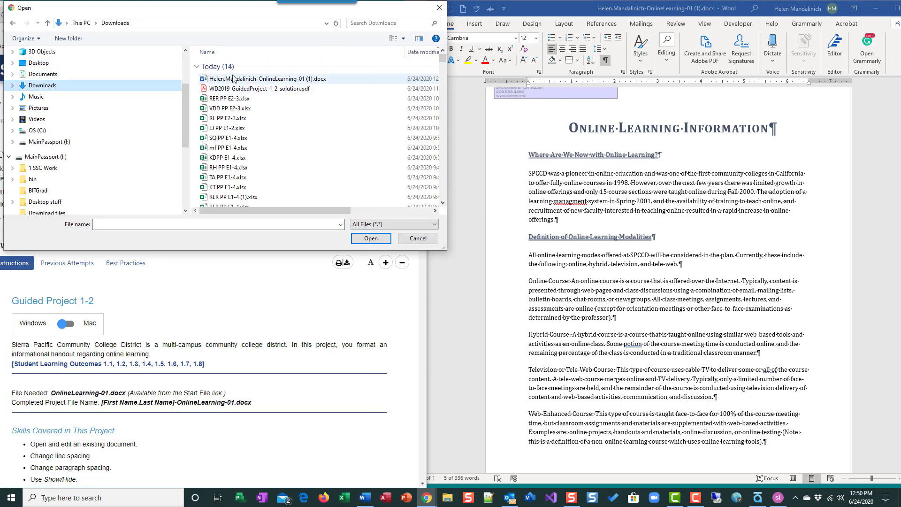
click(263, 79)
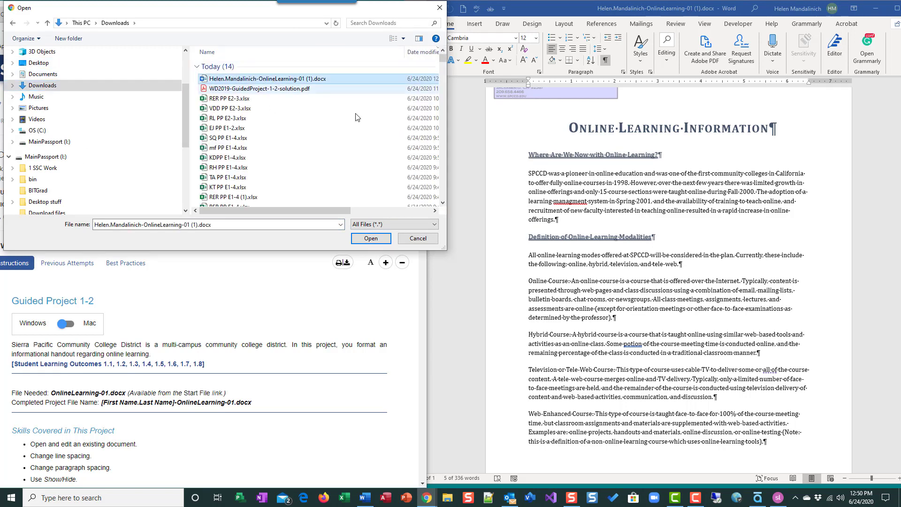
click(380, 241)
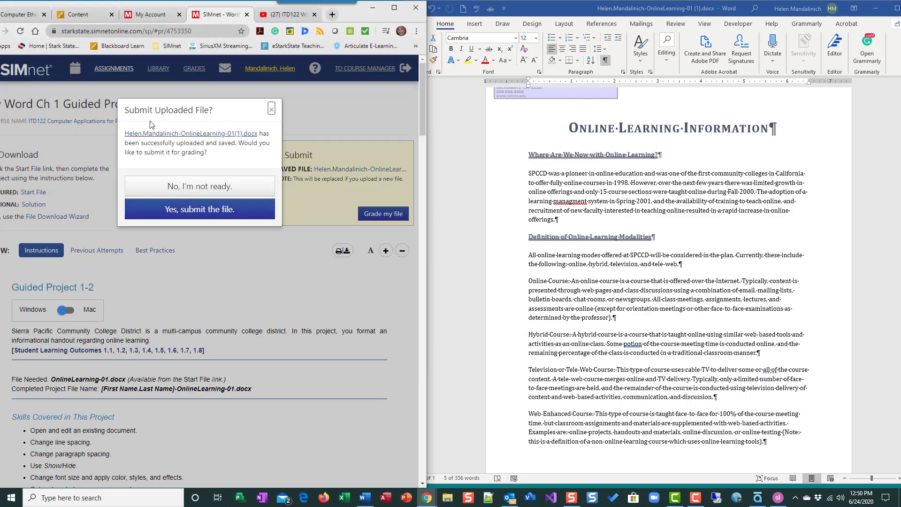
Answer the Submit Uploaded File prompt so the document is listed as the saved file awaiting grading.
click(184, 188)
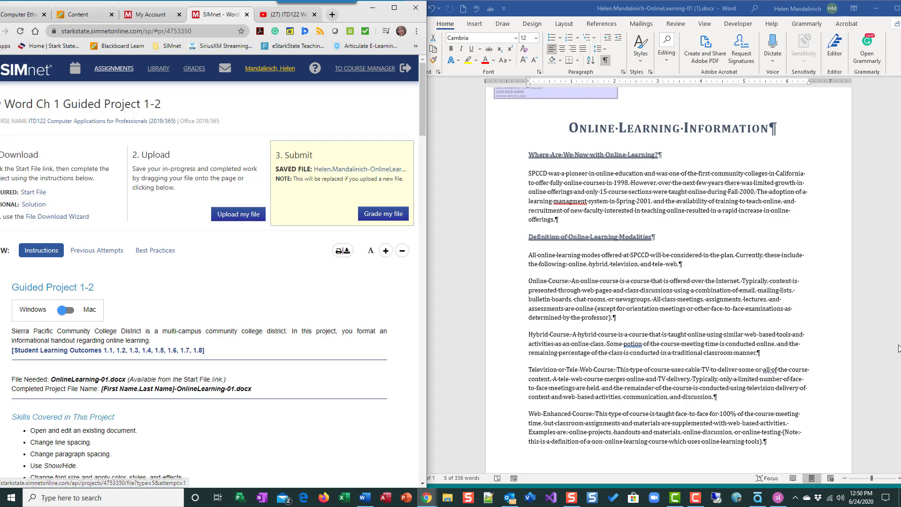
scroll(239, 272, down, 15)
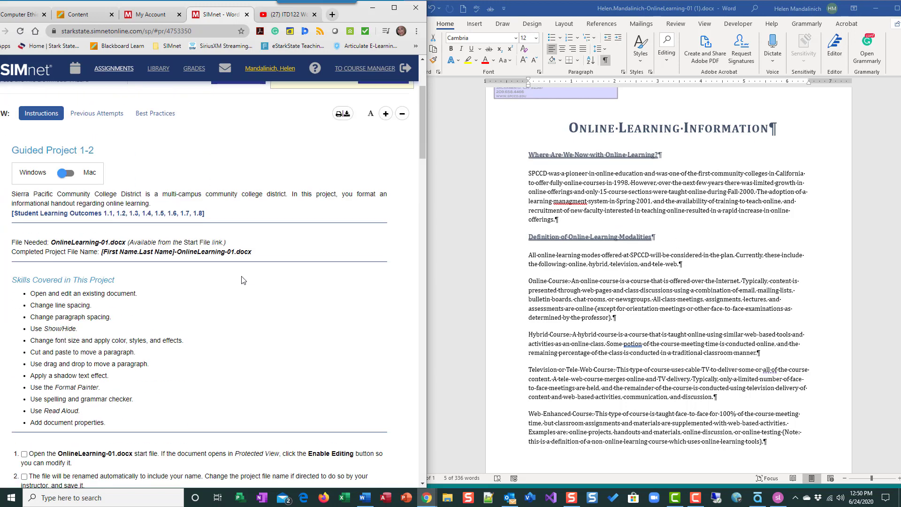
scroll(240, 280, down, 15)
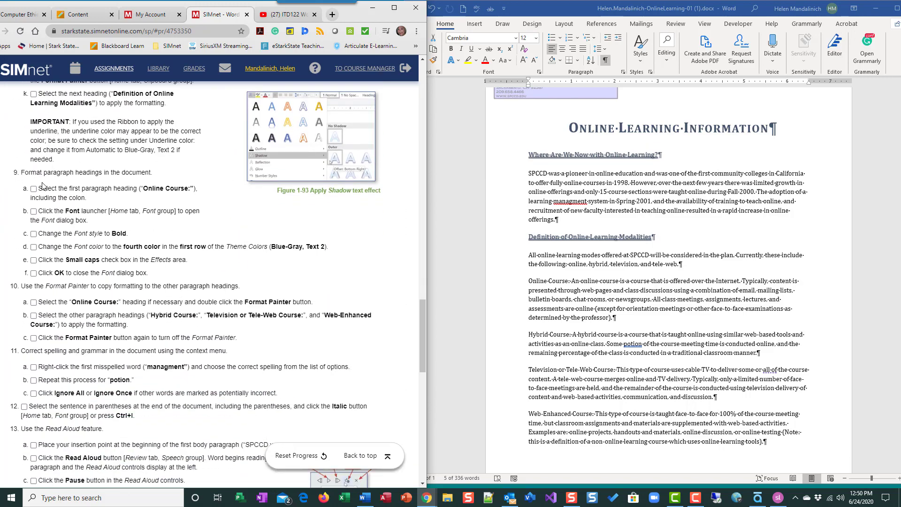
scroll(92, 225, down, 5)
scroll(93, 225, down, 3)
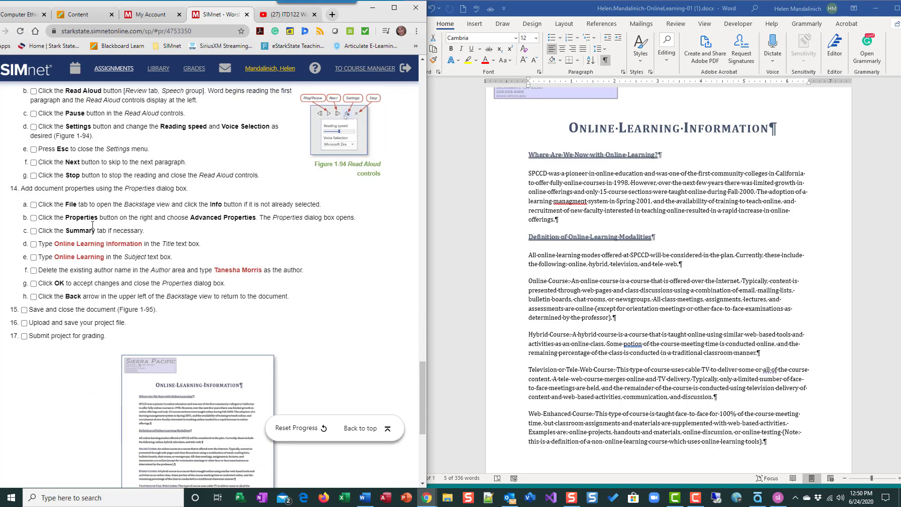
scroll(70, 218, up, 6)
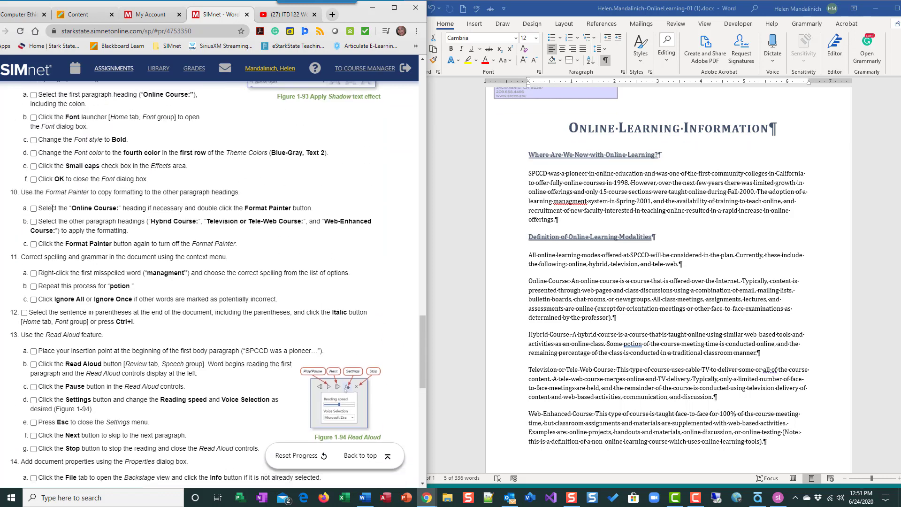